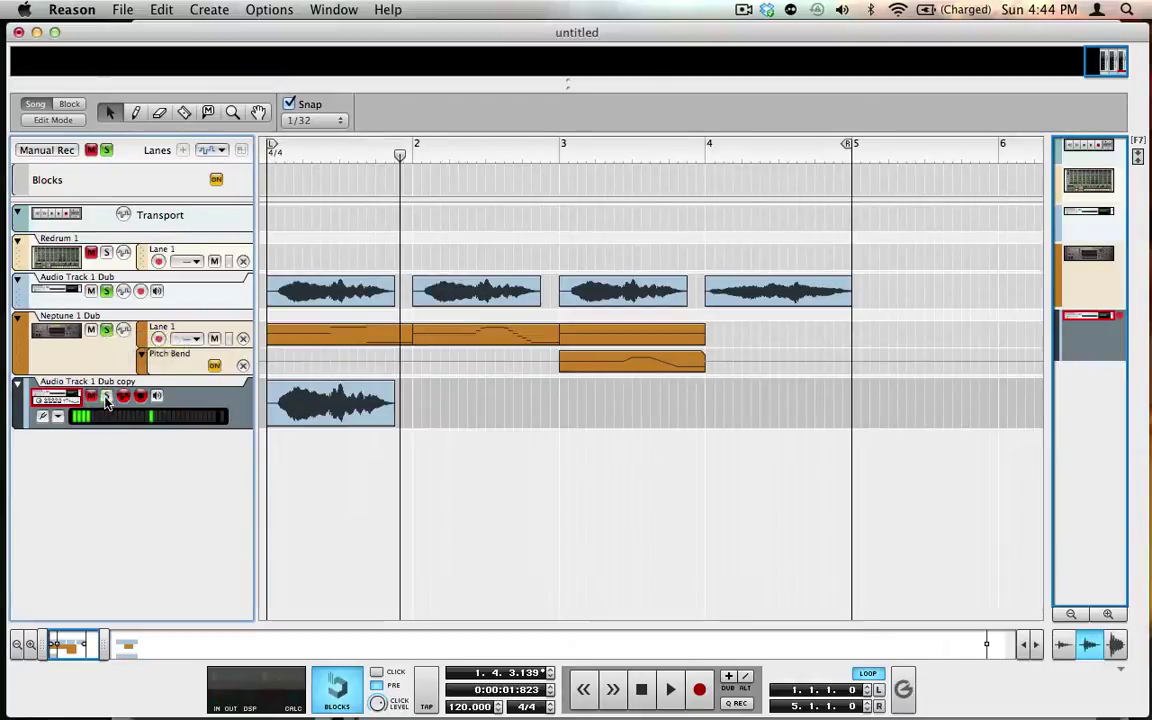
Play the four-bar vocal arrangement from the start to hear the pitch-processed clips.
key("Return")
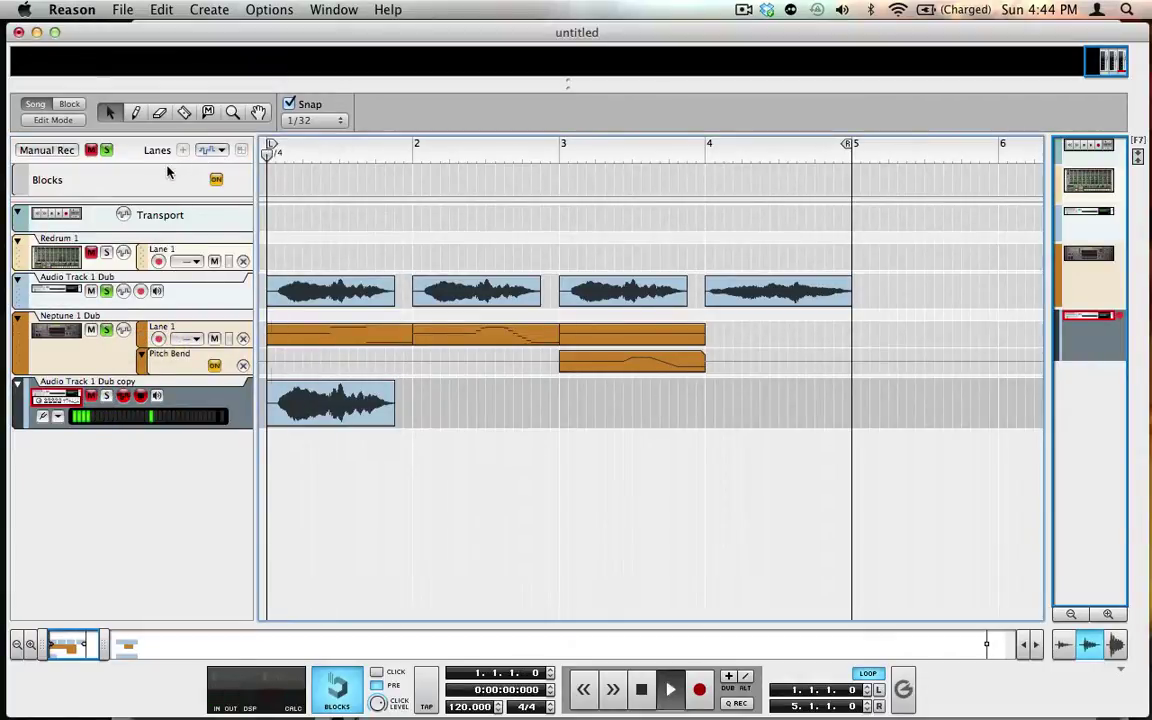
key("space")
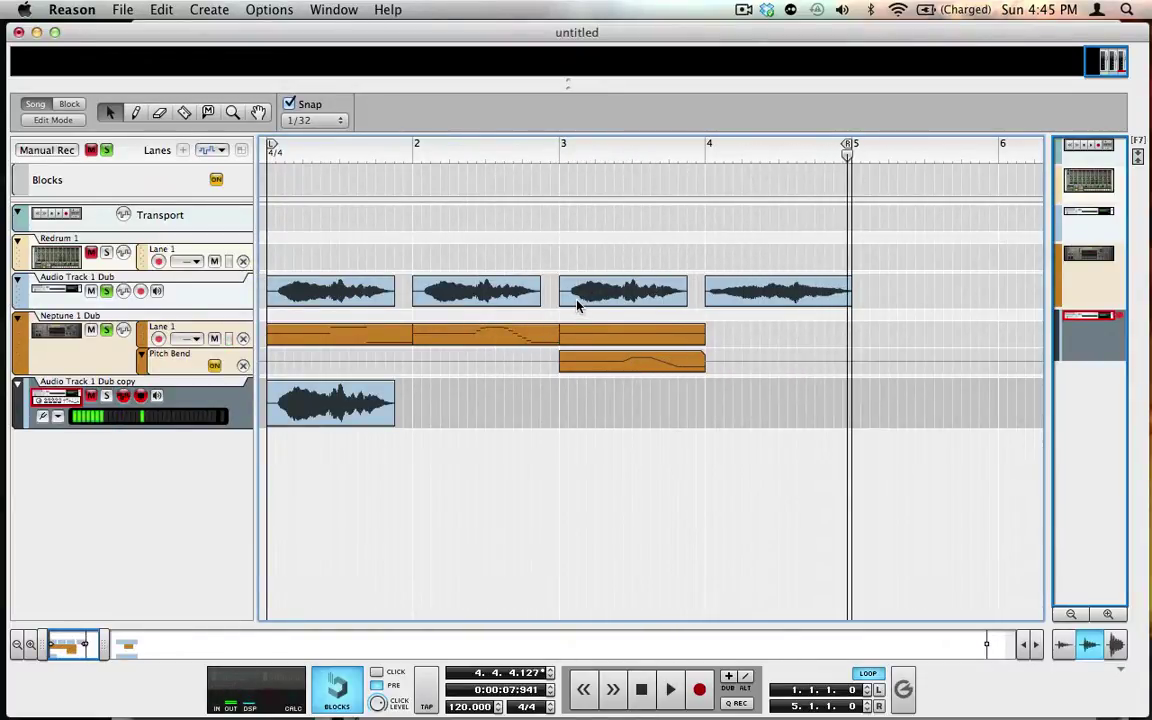
Solo the Audio Track 1 Dub copy instead of the original dub, and add a Neptune Pitch Adjuster to its insert effects.
left_click(107, 290)
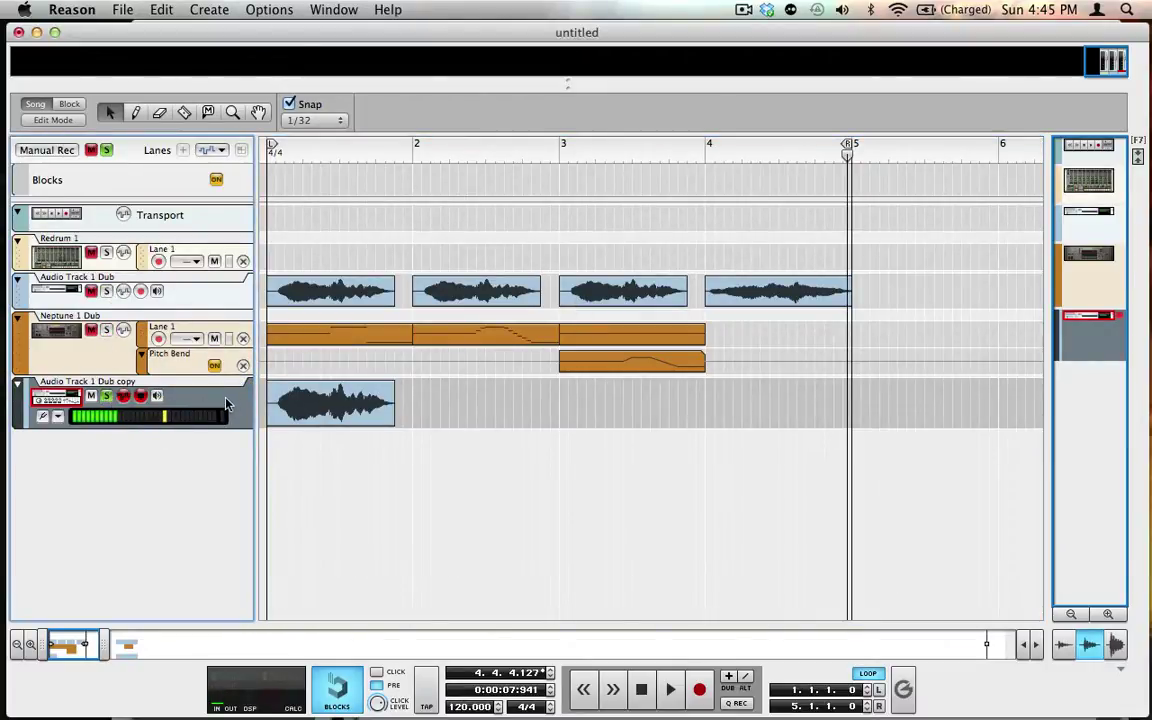
key("F6")
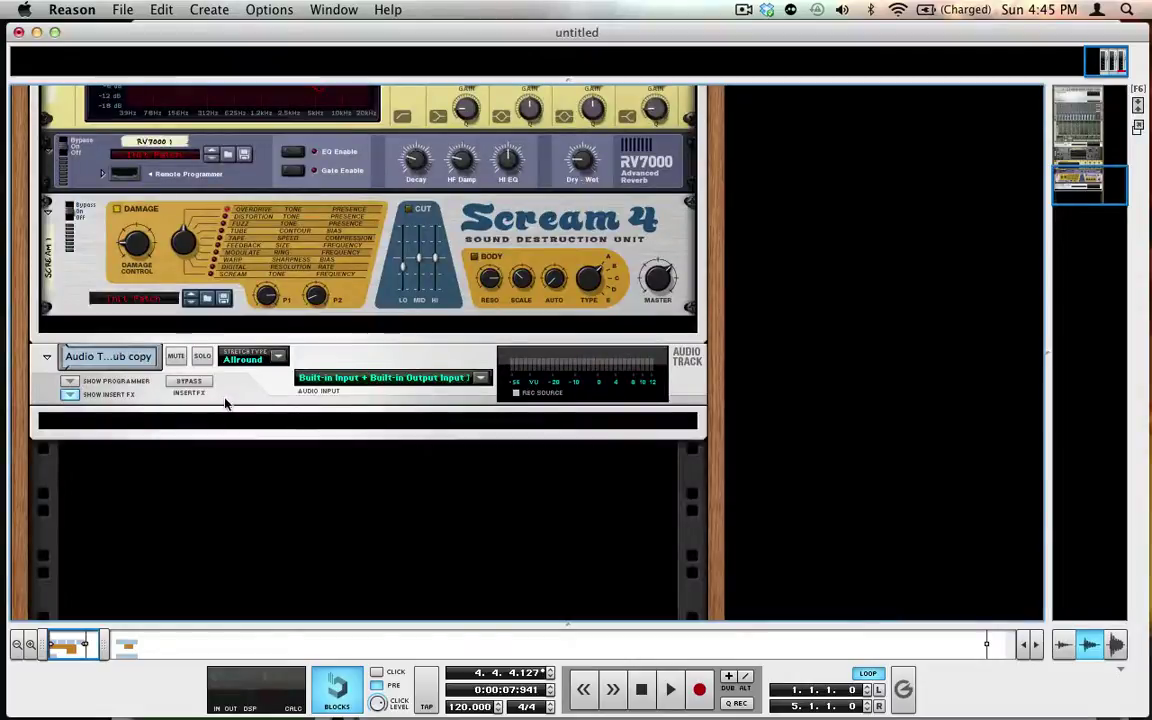
left_click(213, 422)
left_click(211, 9)
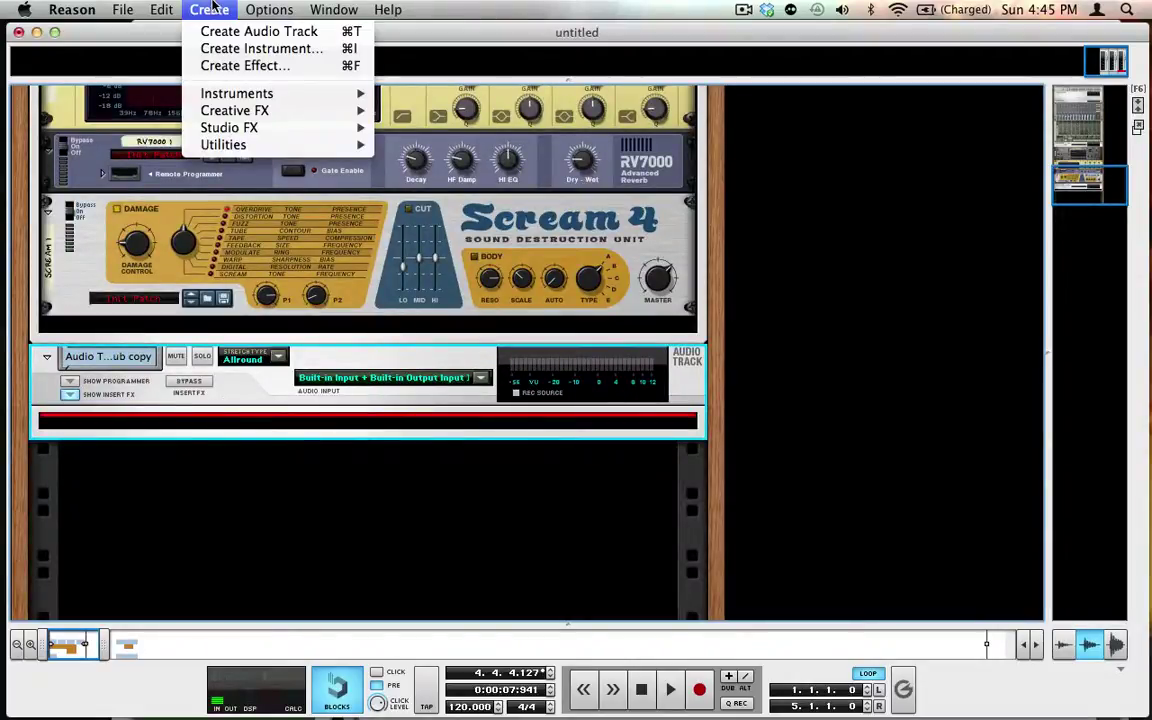
mouse_move(330, 127)
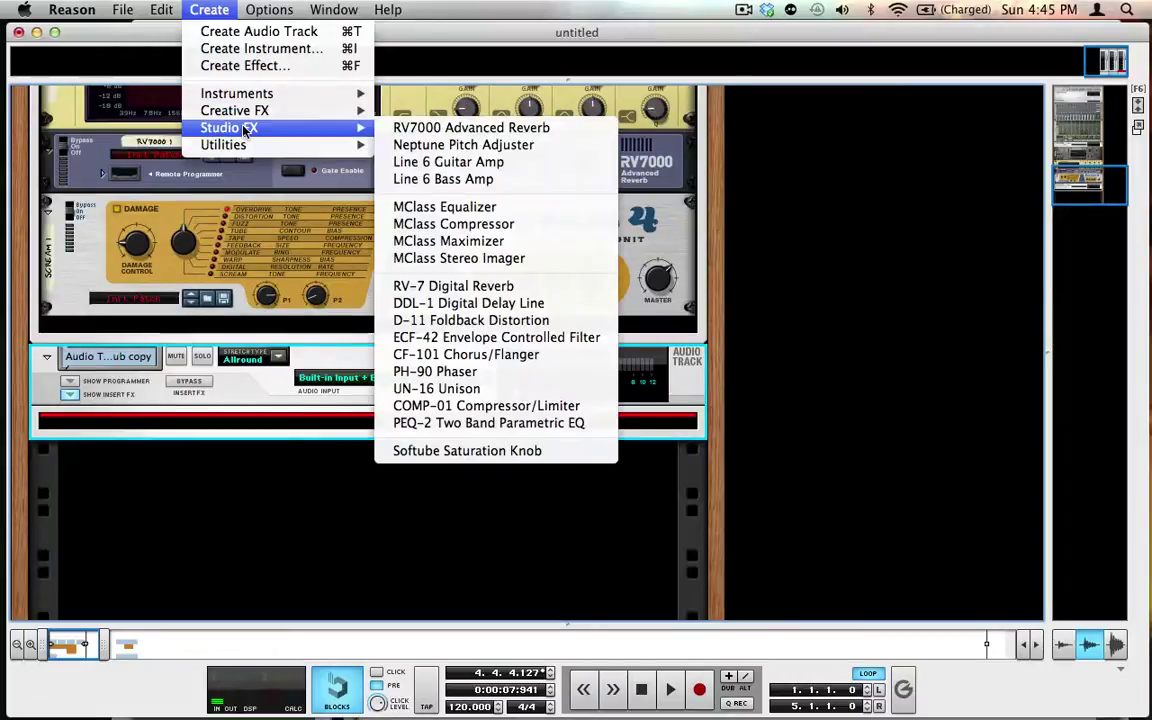
left_click(420, 145)
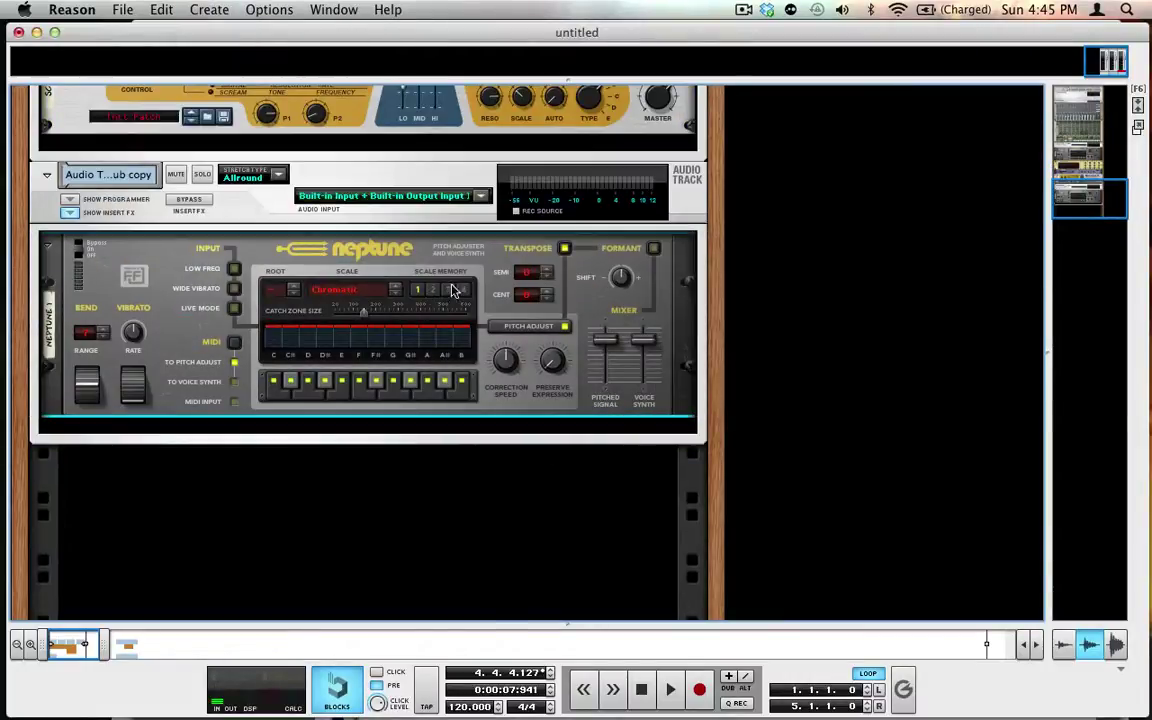
Switch off Neptune's pitch adjustment and shorten the loop to end at bar 2, with playback returned to the song start.
left_click(540, 327)
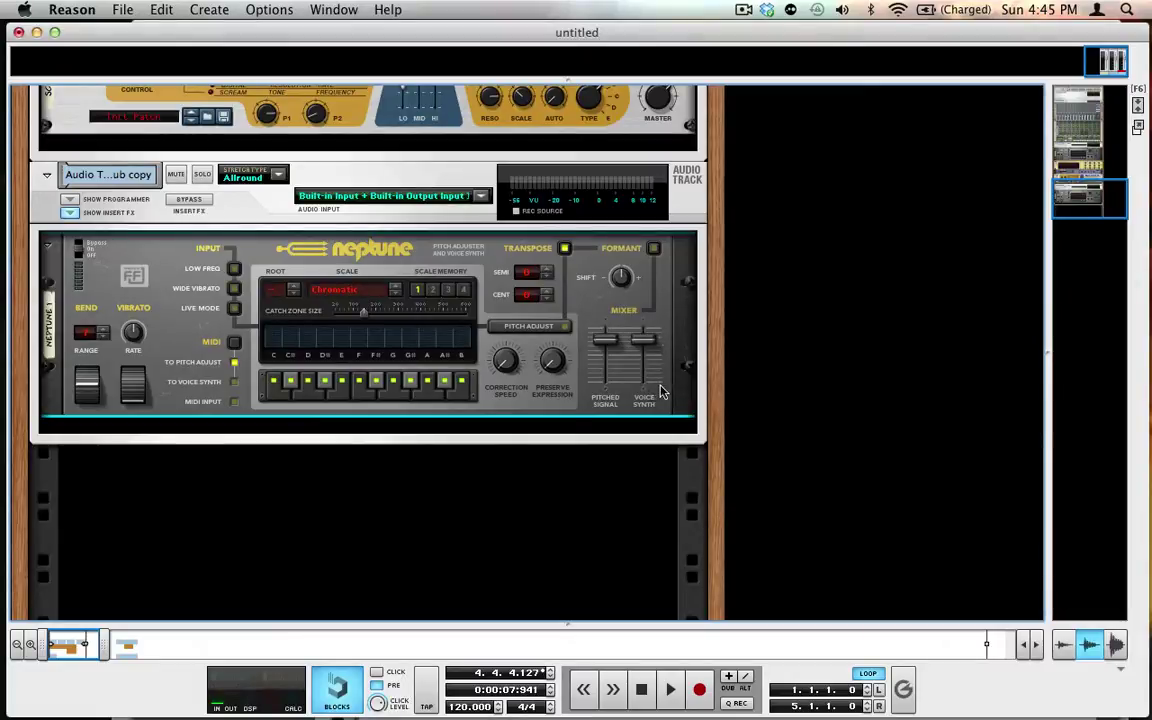
key("F7")
left_click(415, 152, "alt")
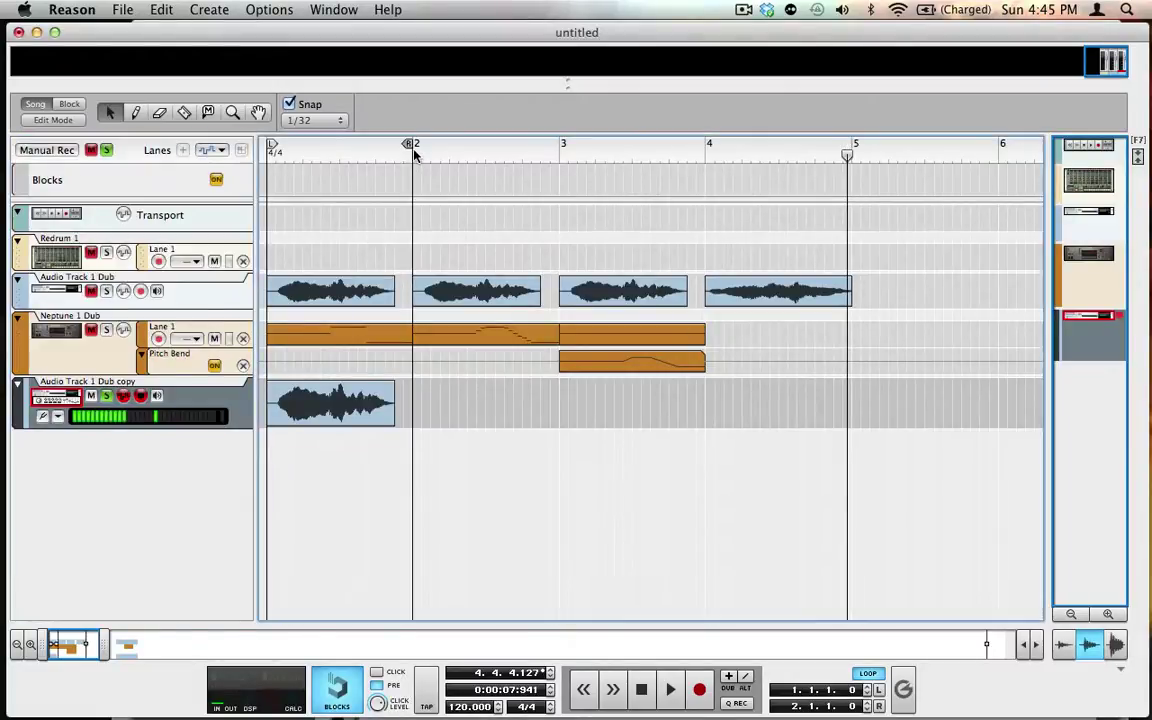
key("Return")
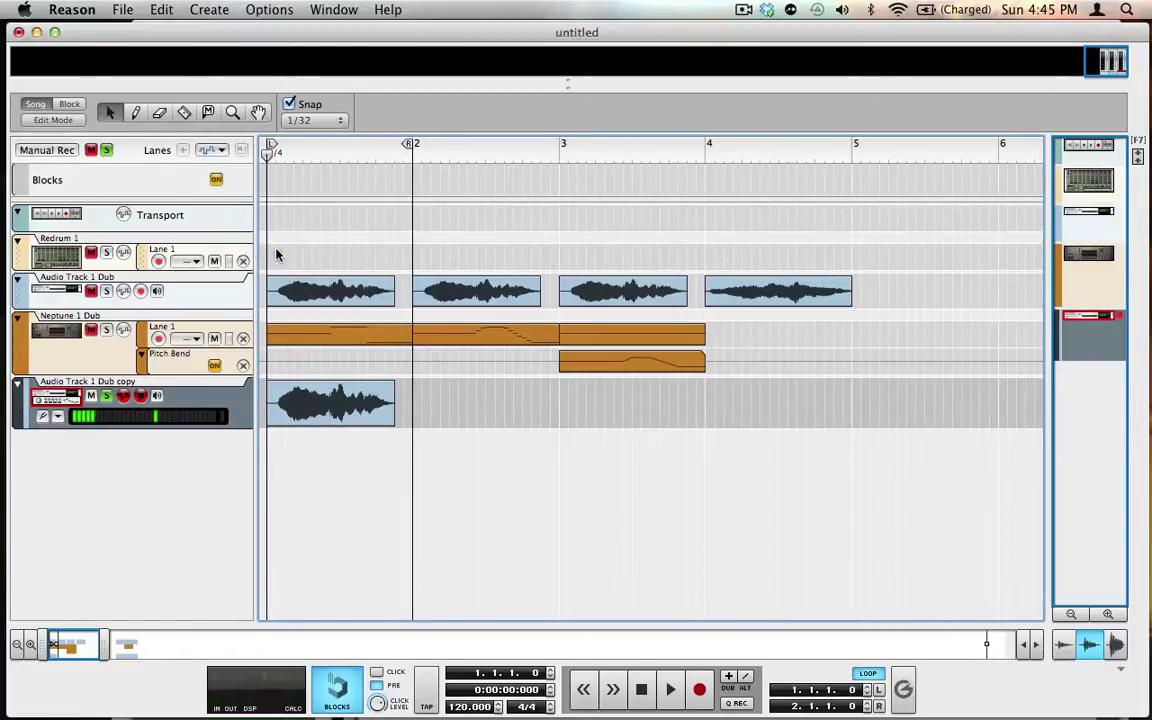
Enable Neptune's formant control and adjust its shift amount while the one-bar loop plays.
key("F6")
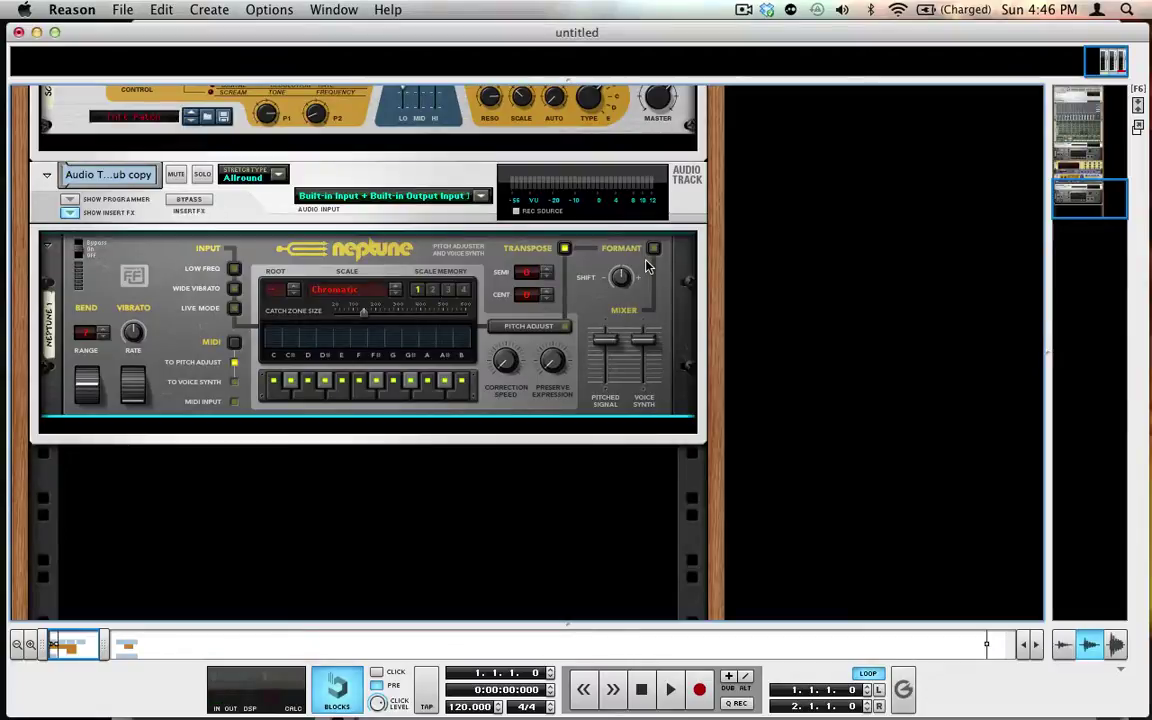
key("space")
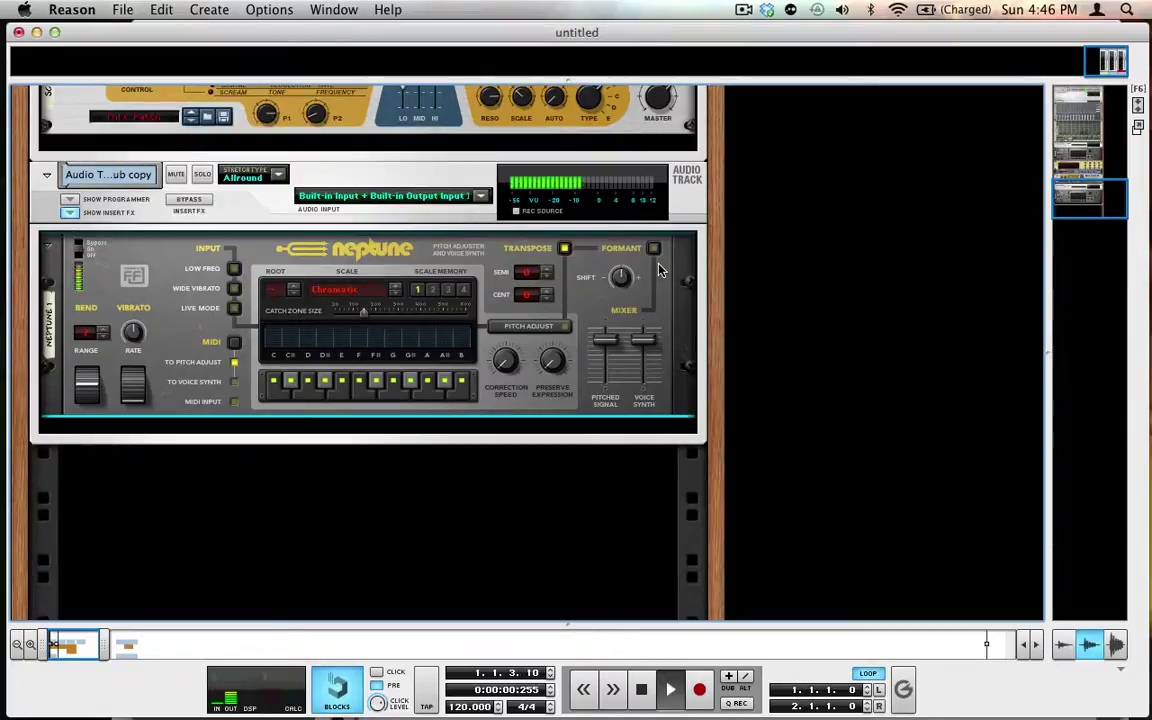
left_click(653, 248)
left_click_drag(619, 279, 623, 218)
key("space")
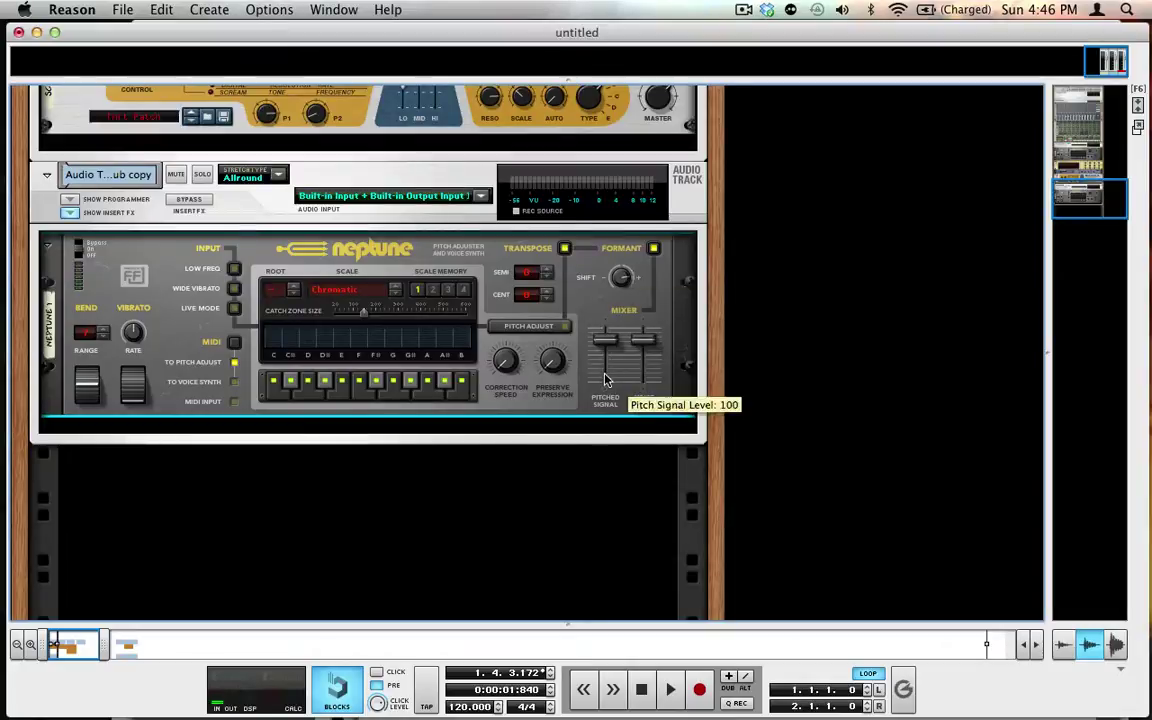
Replay the one-bar loop from the start to hear the formant shift on the vocal.
left_click(637, 699)
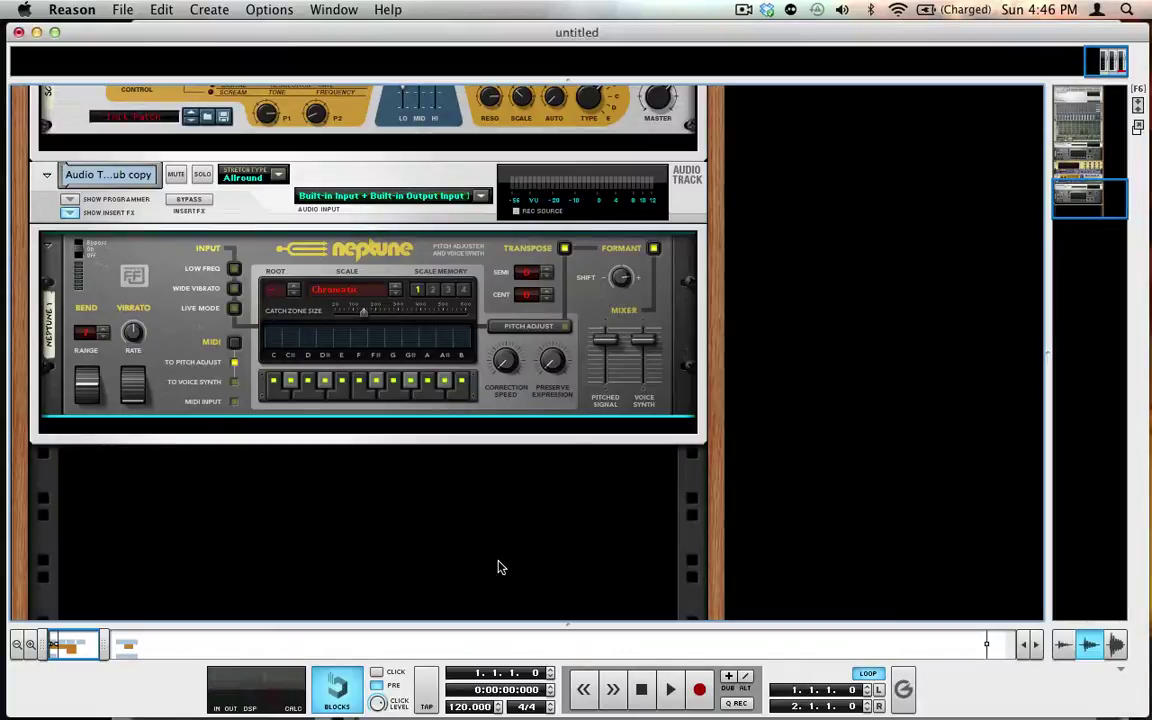
key("space")
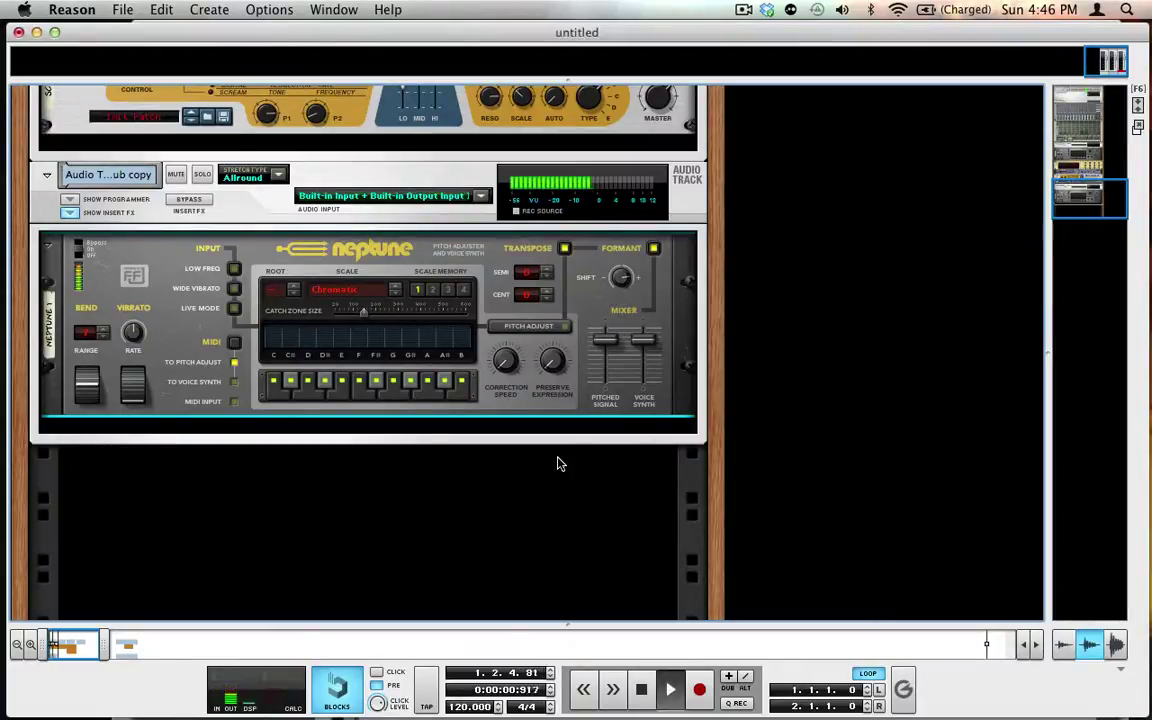
key("space")
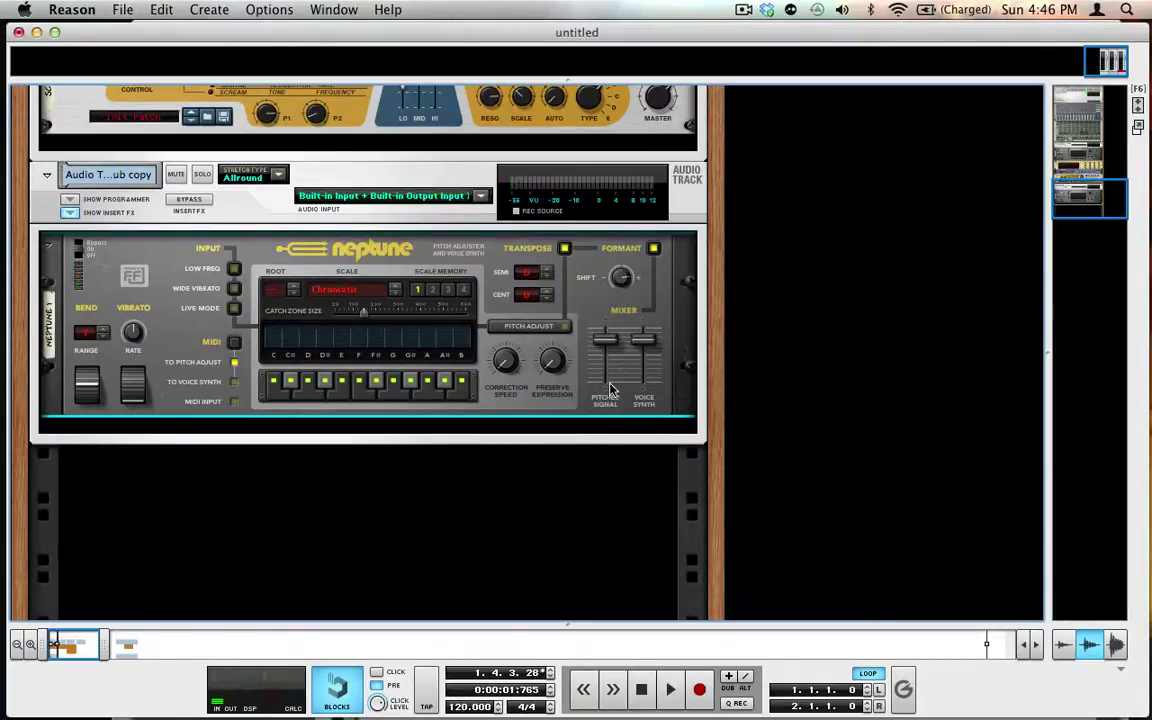
Turn Neptune's pitch adjustment back on and set its scale to C Major.
left_click(569, 335)
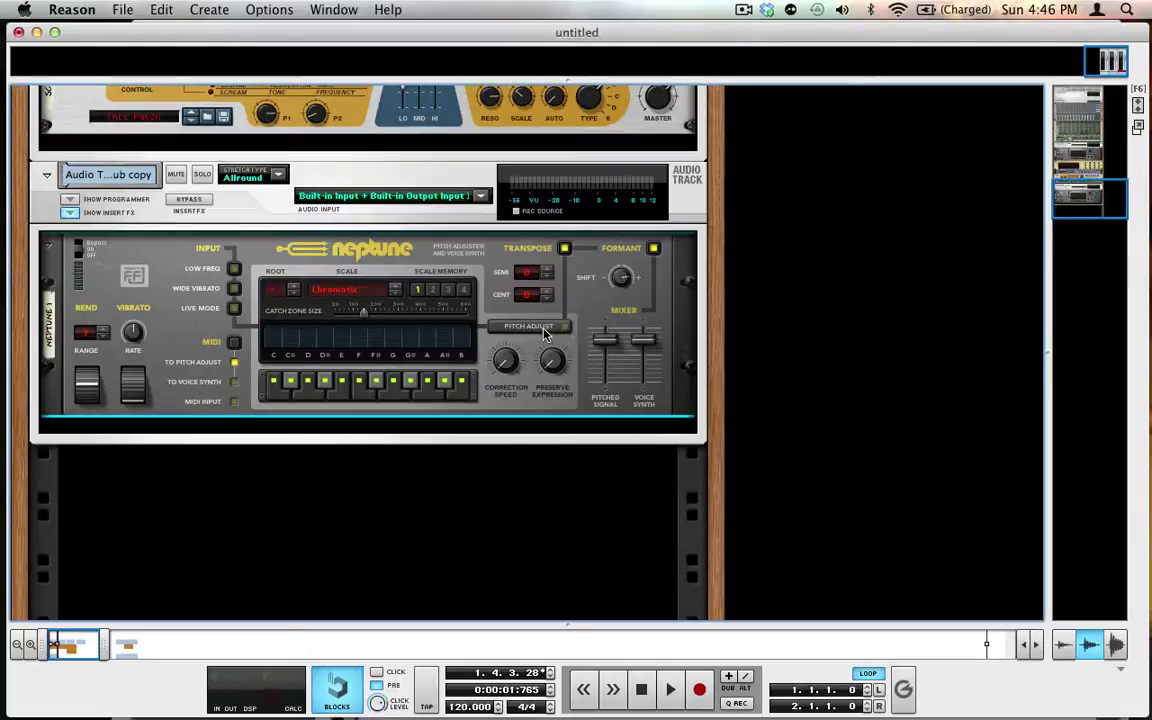
left_click(541, 333)
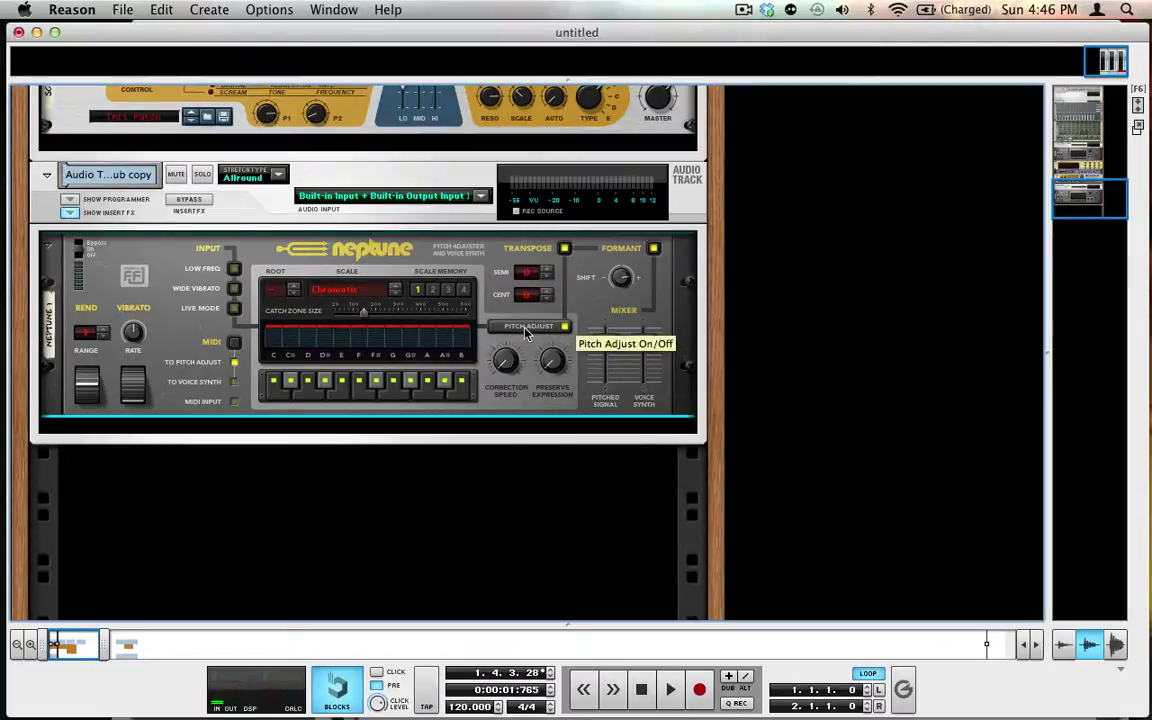
left_click(395, 294)
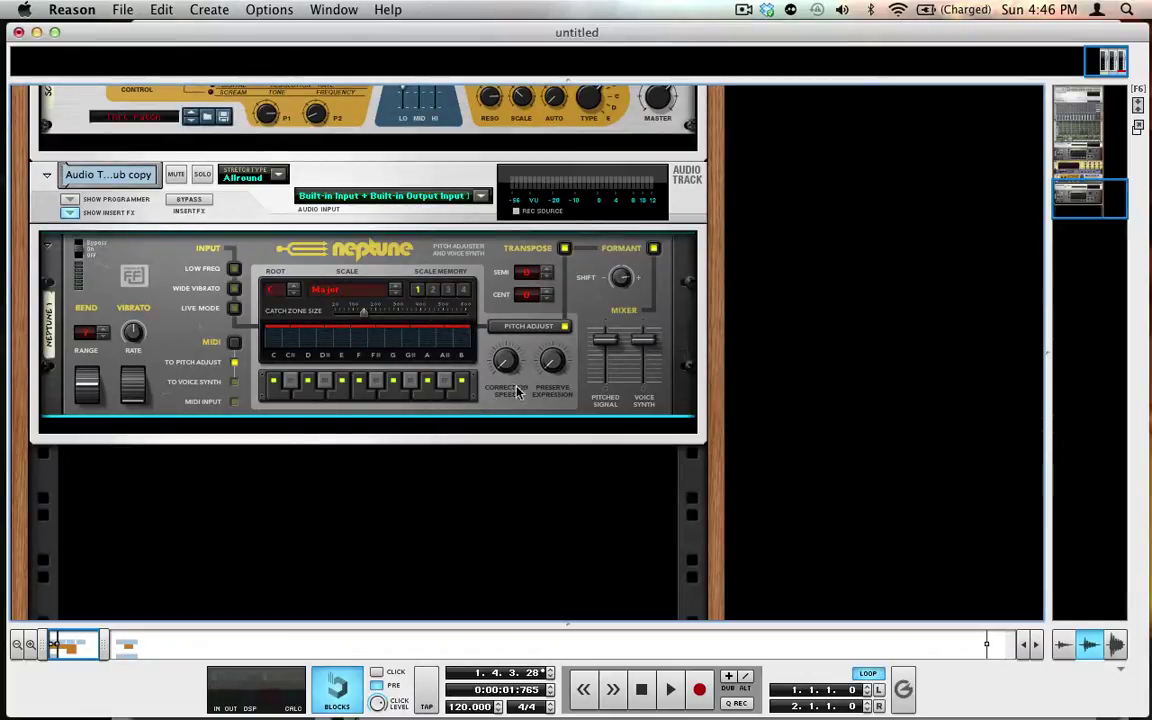
Raise Neptune's correction speed to its maximum during playback, and replay the vocal loop from the start.
key("space")
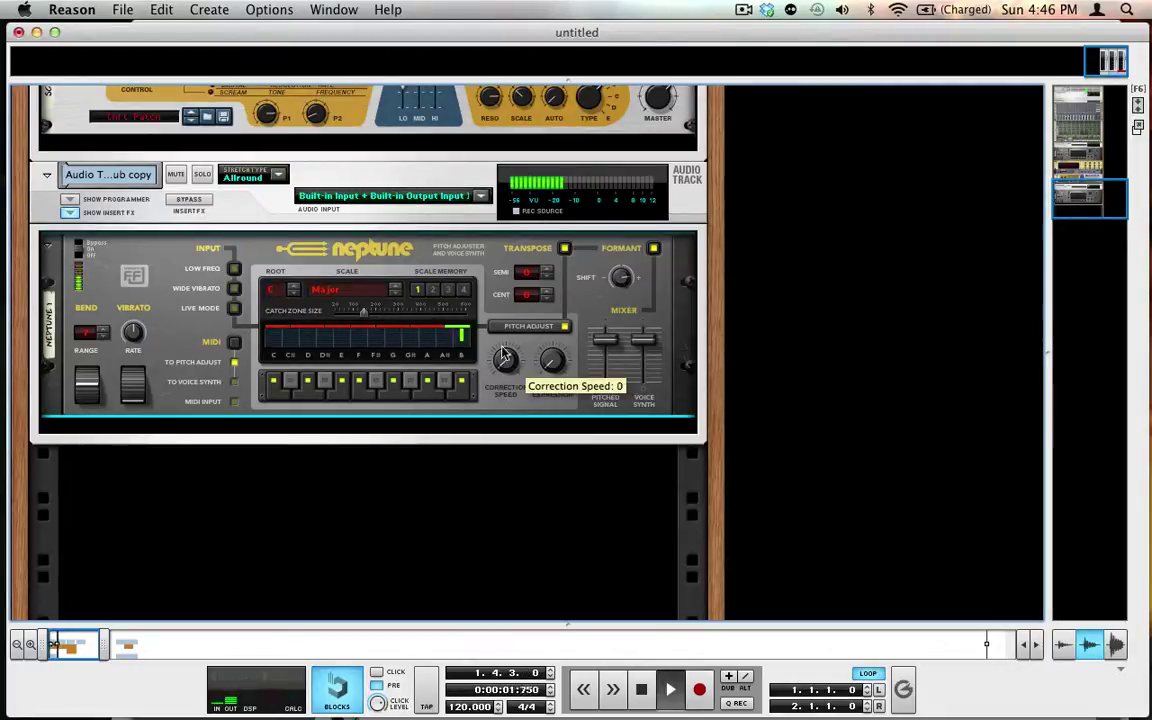
left_click_drag(505, 355, 482, 130)
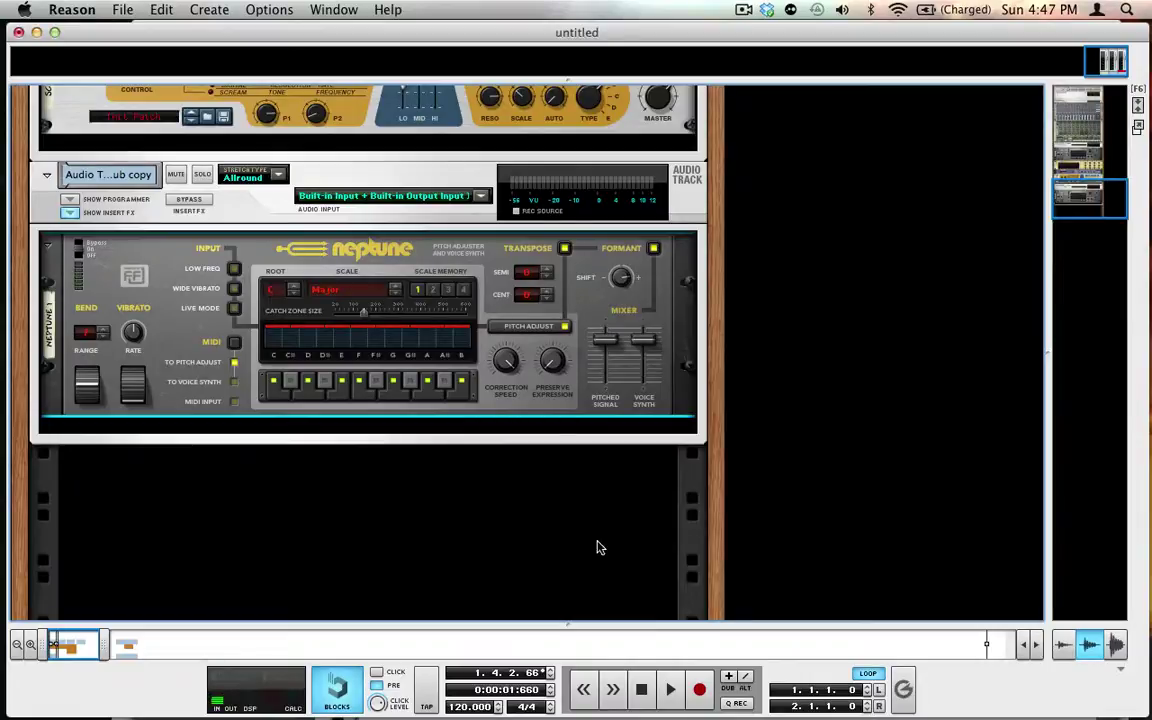
left_click(641, 689)
key("space")
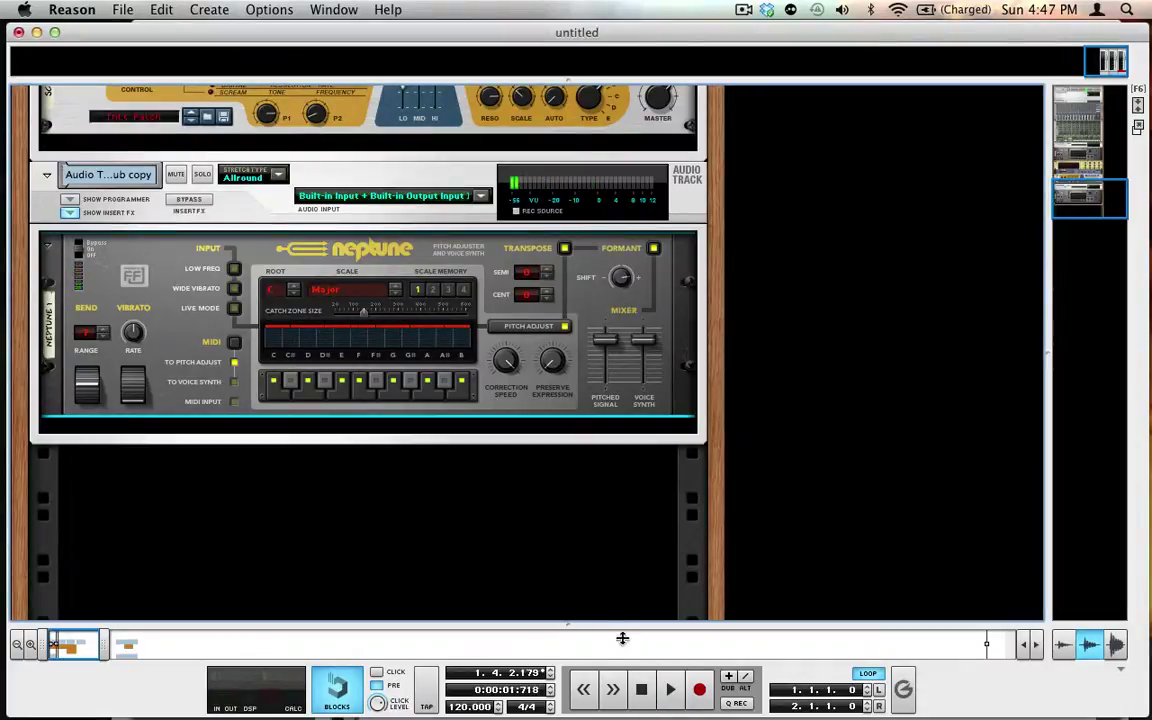
double_click(641, 689)
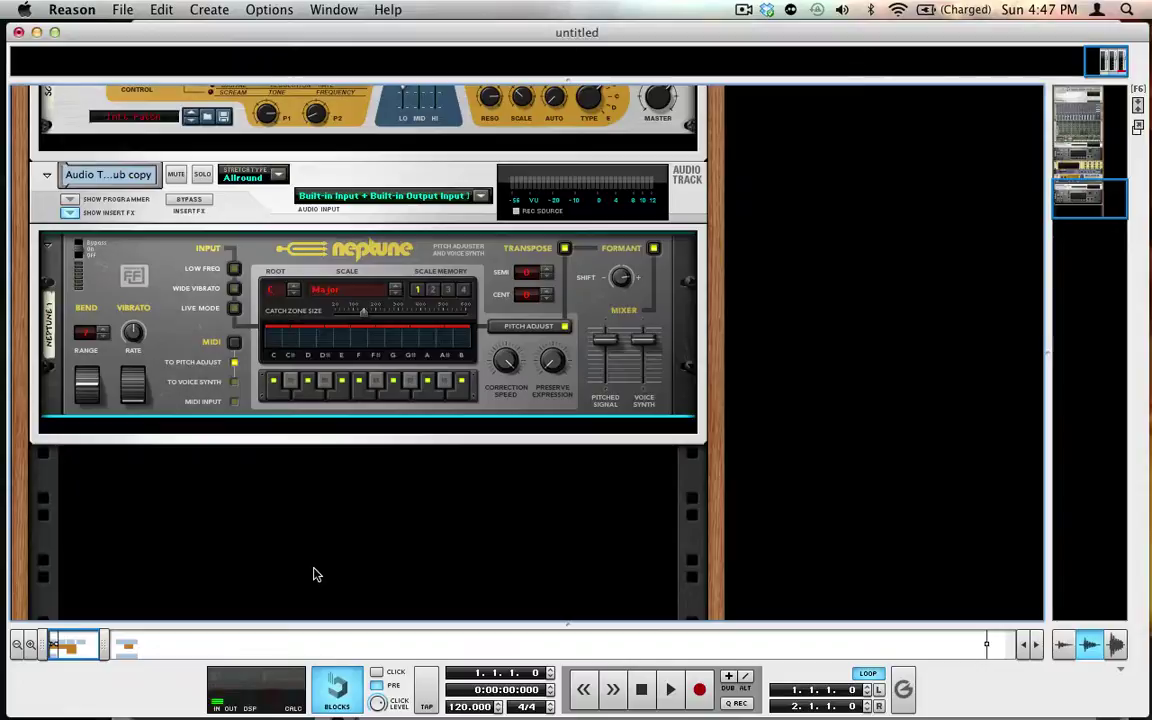
Create a sequencer track for the Neptune 1 device and solo it.
right_click(192, 340)
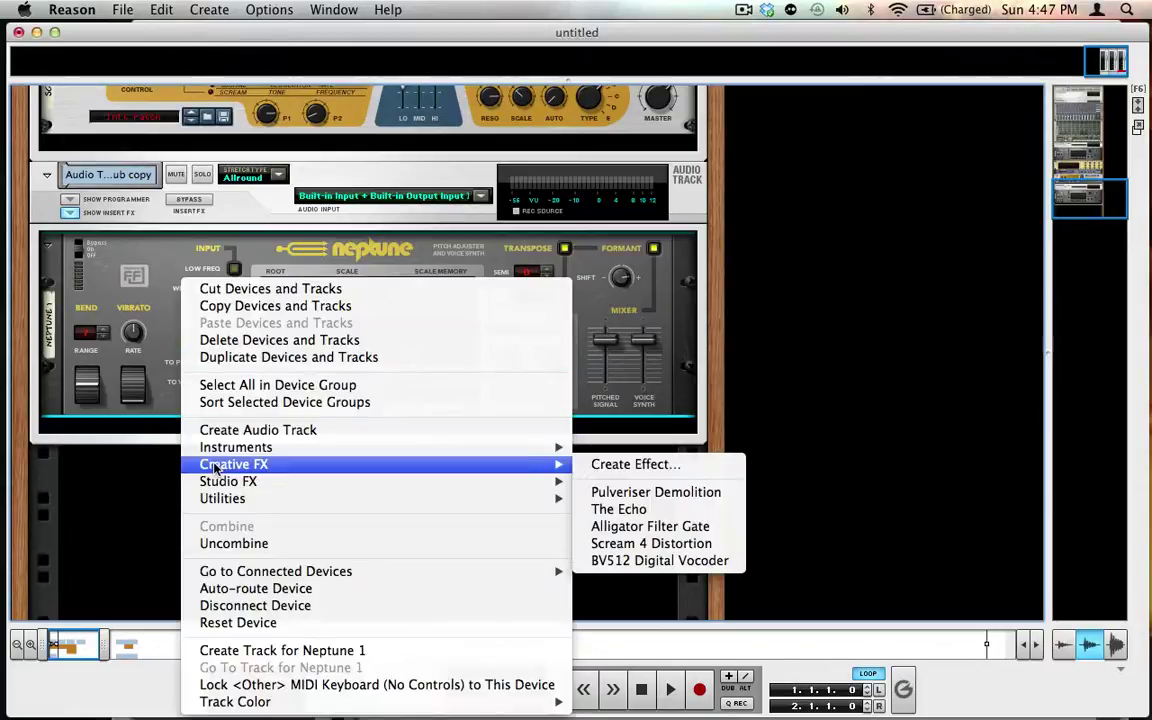
left_click(281, 651)
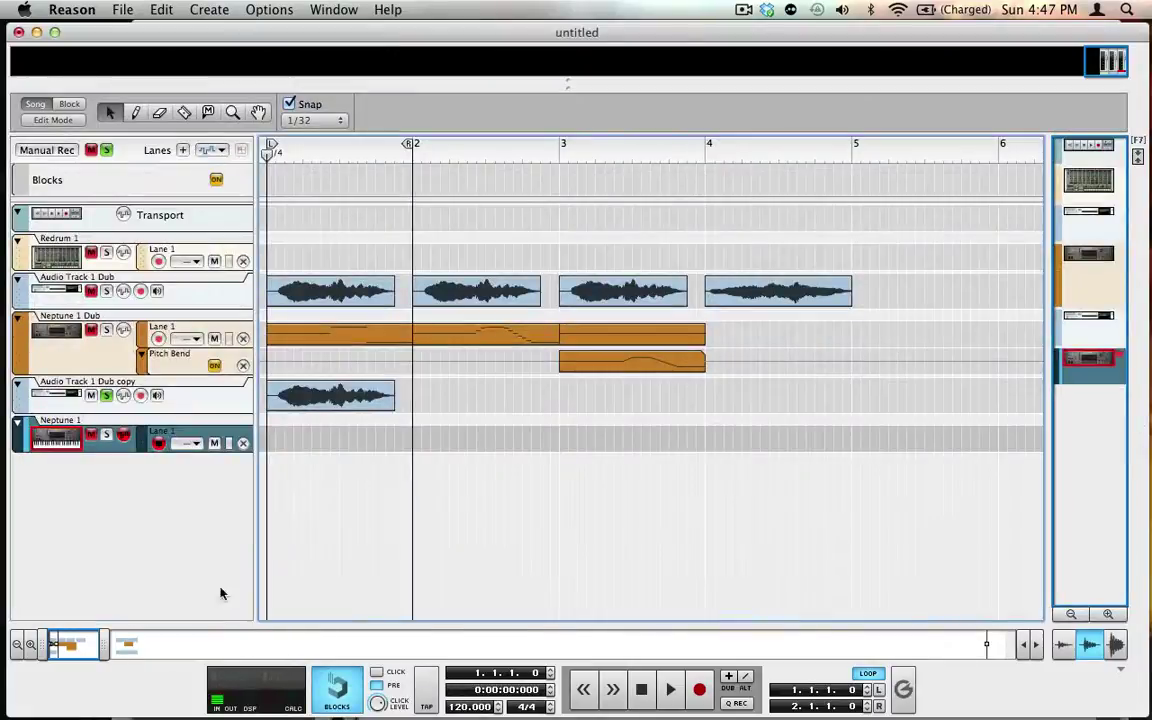
left_click(97, 447)
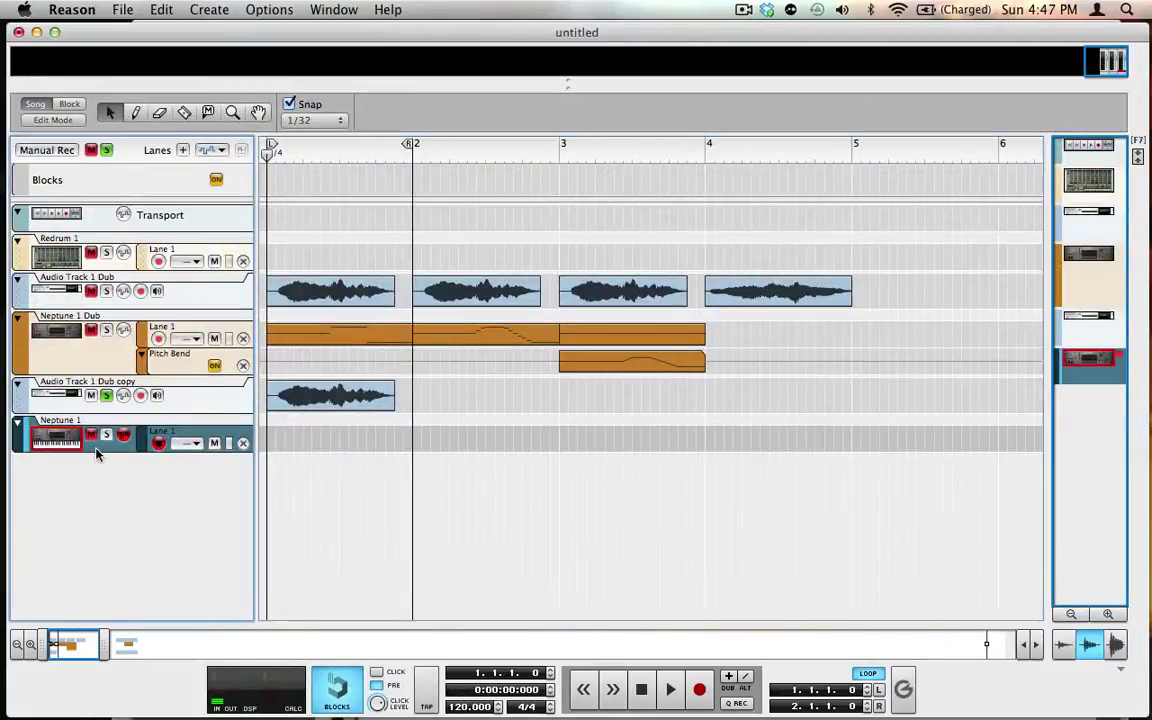
left_click(106, 436)
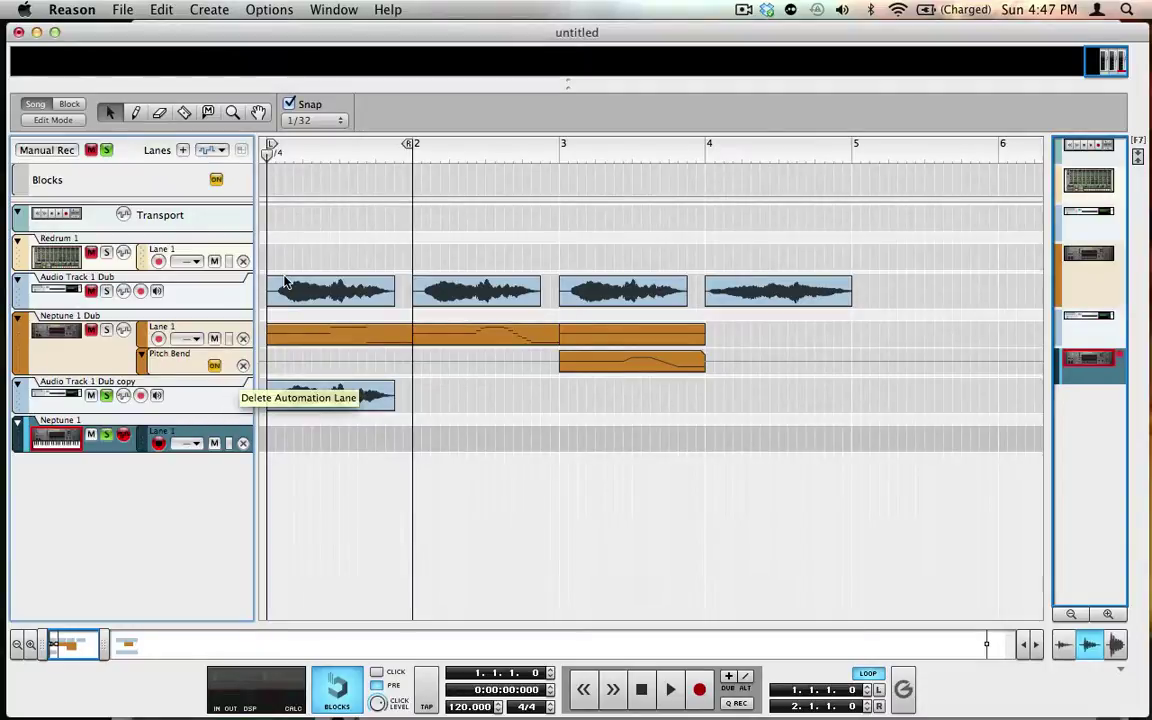
Rehearse the loop, and record a one-bar note clip on the Neptune 1 track from the song start.
key("space")
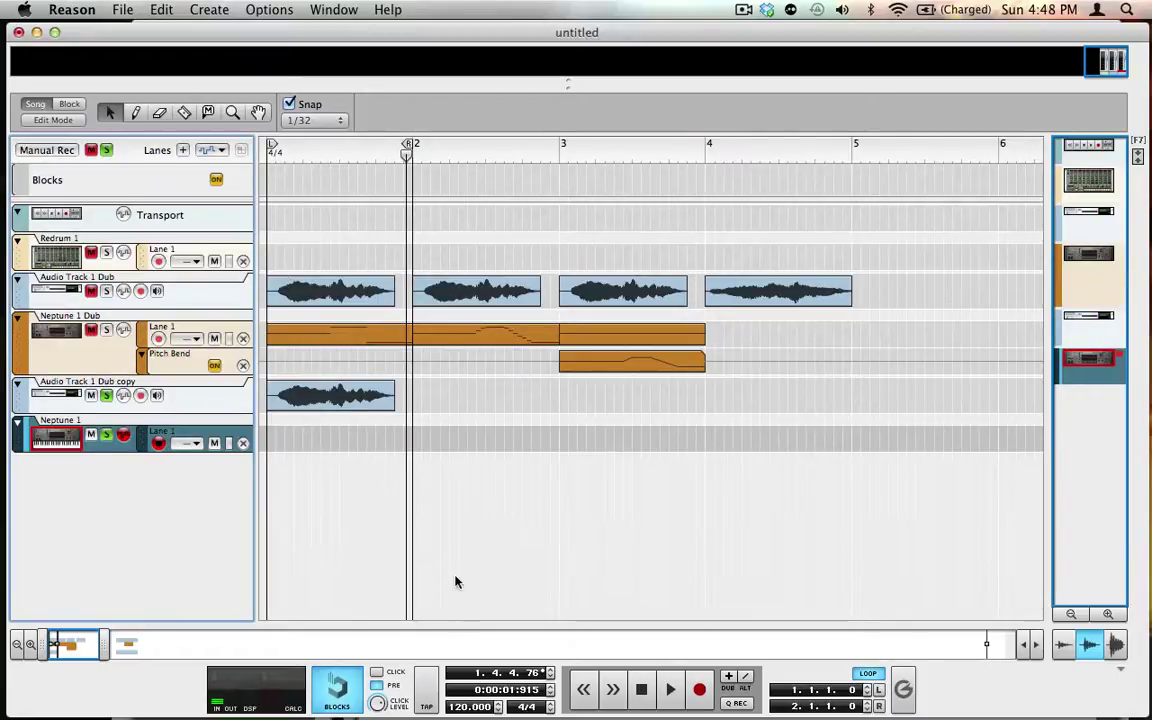
left_click(641, 690)
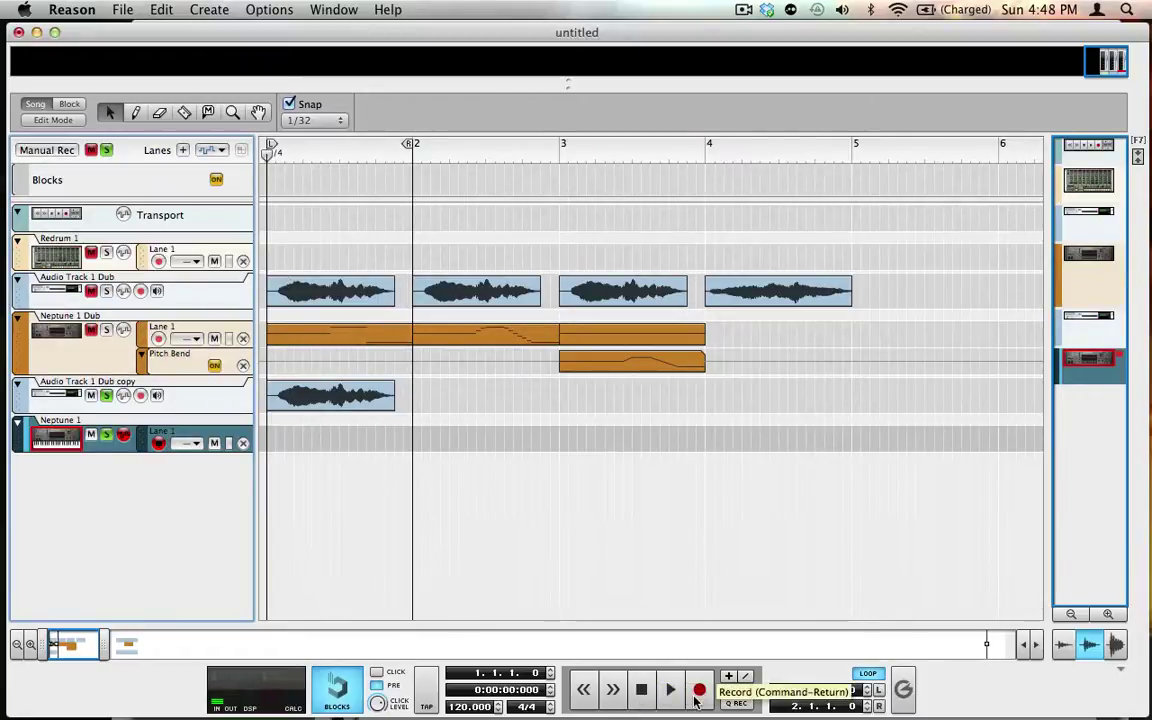
left_click(697, 692)
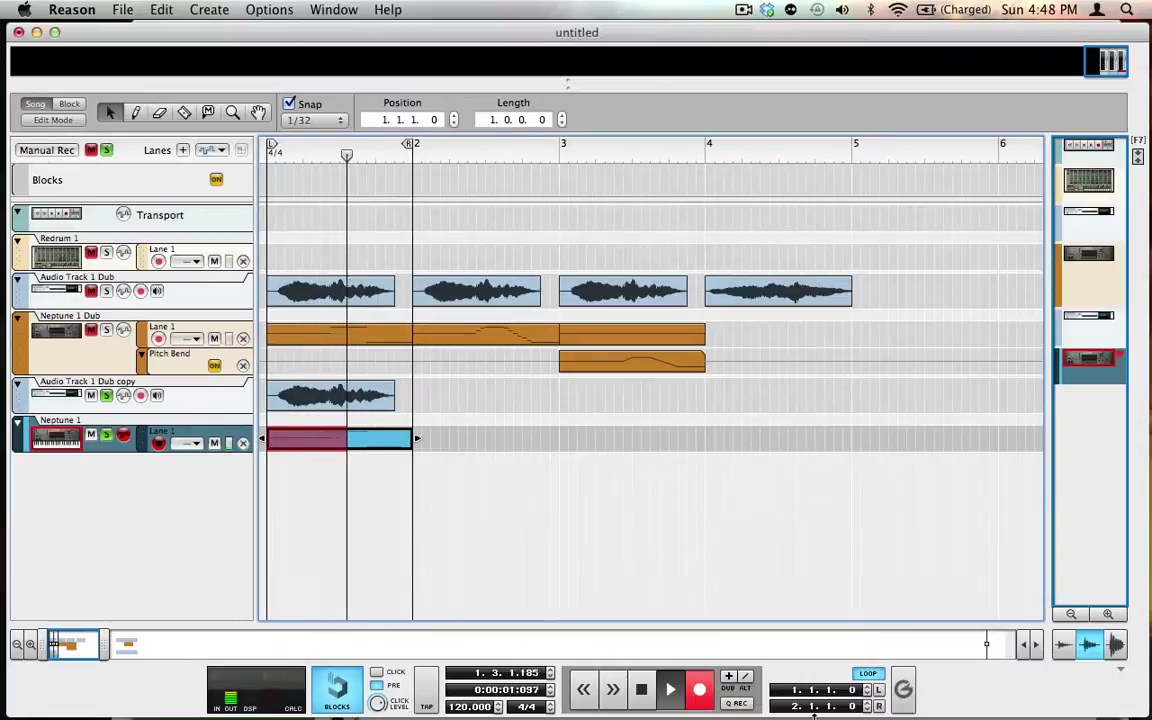
left_click(699, 689)
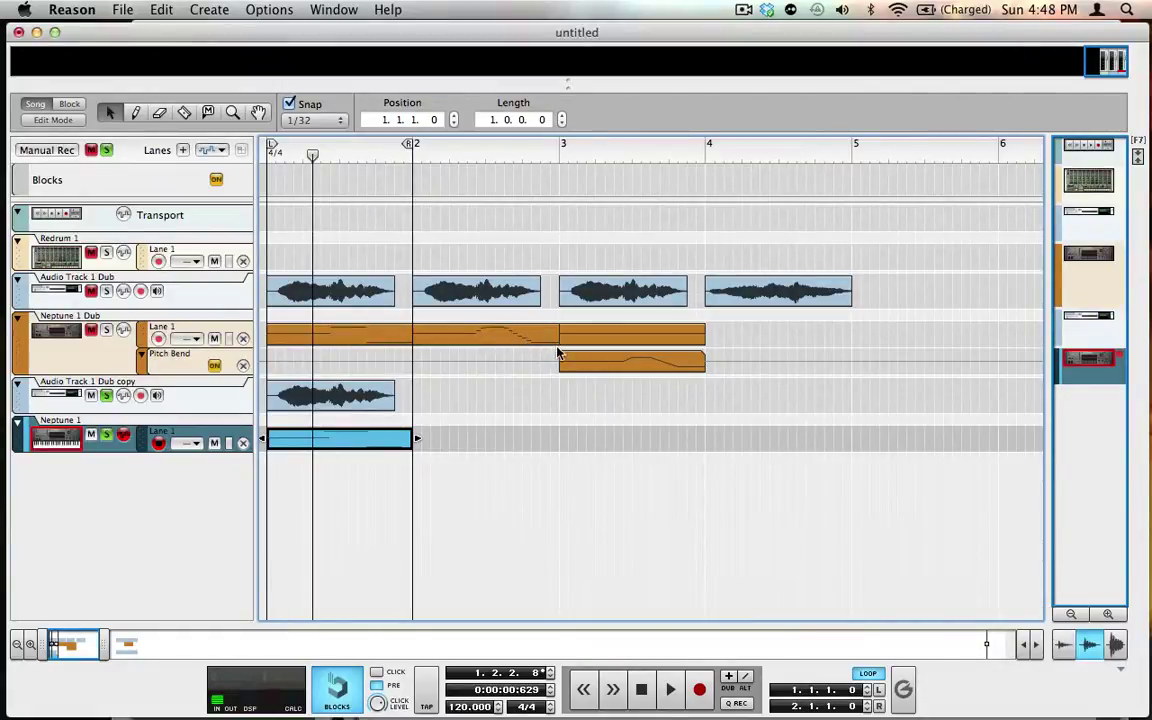
Solo Audio Track 1 Dub and Neptune 1 Dub instead of the copies, and play their second clip from bar 2.
left_click(415, 158)
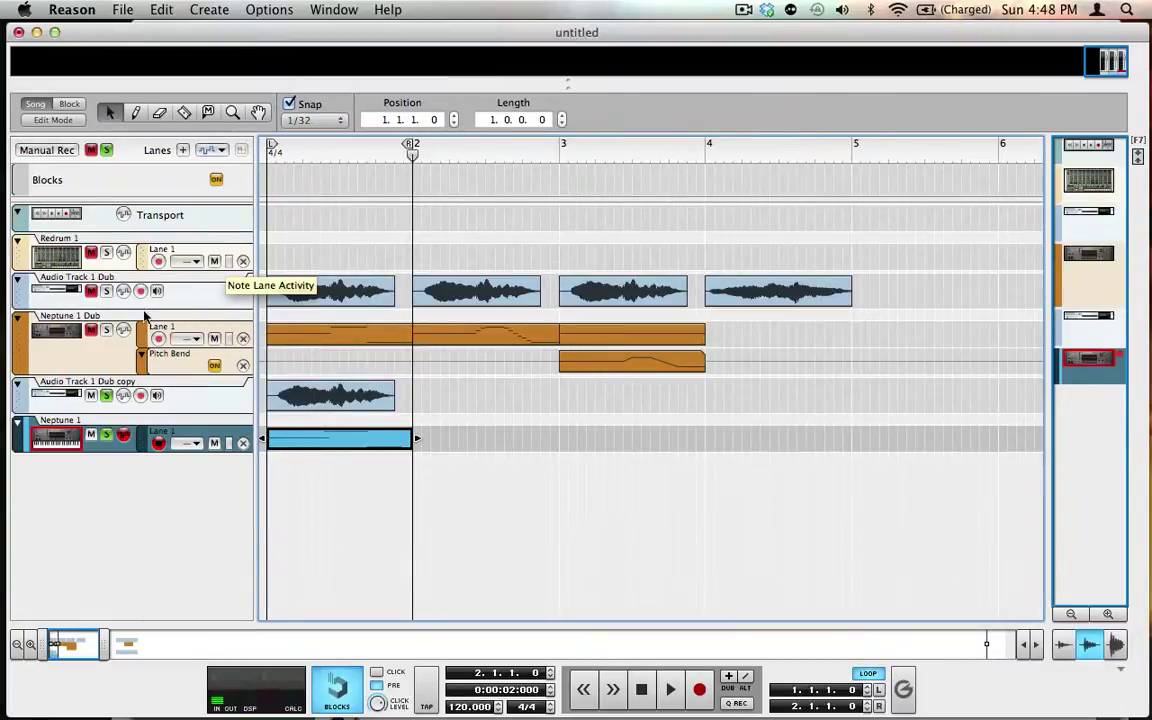
left_click(107, 437)
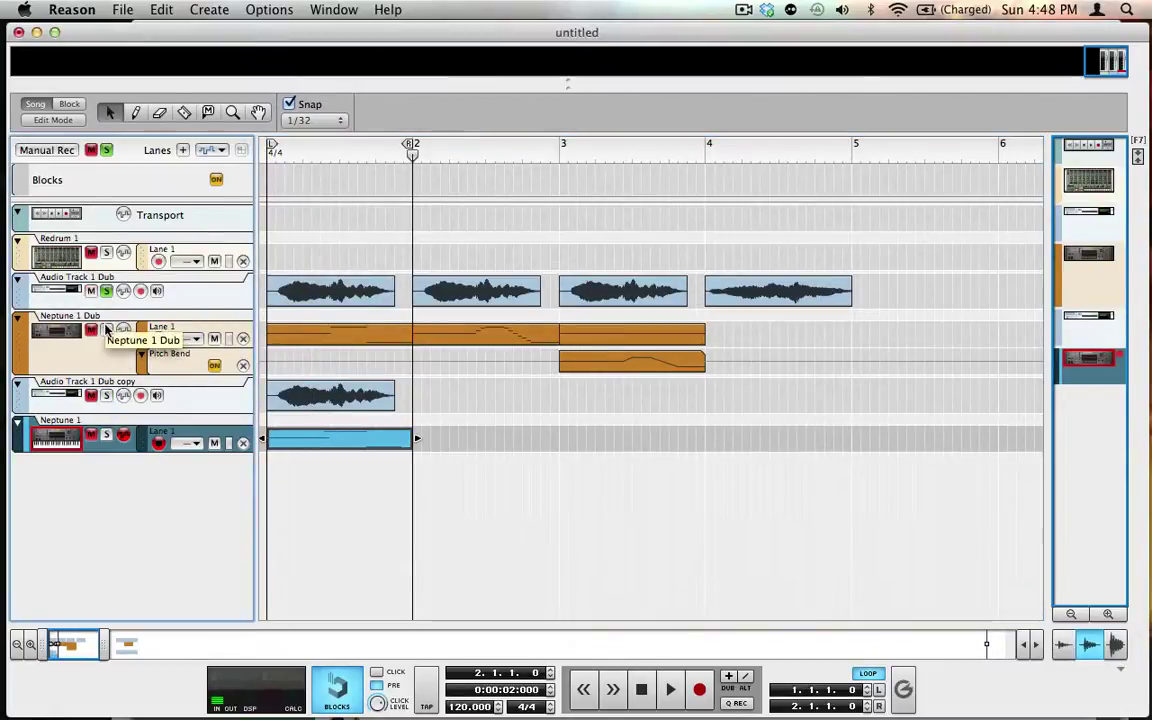
left_click(107, 330)
key("space")
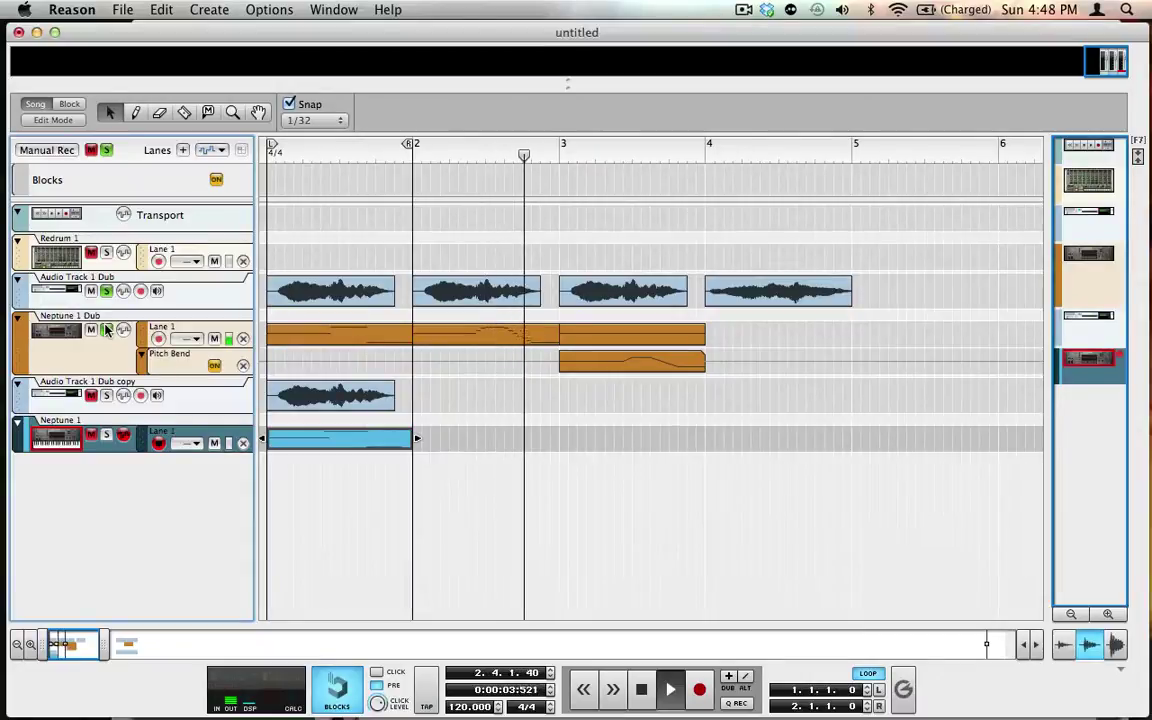
key("space")
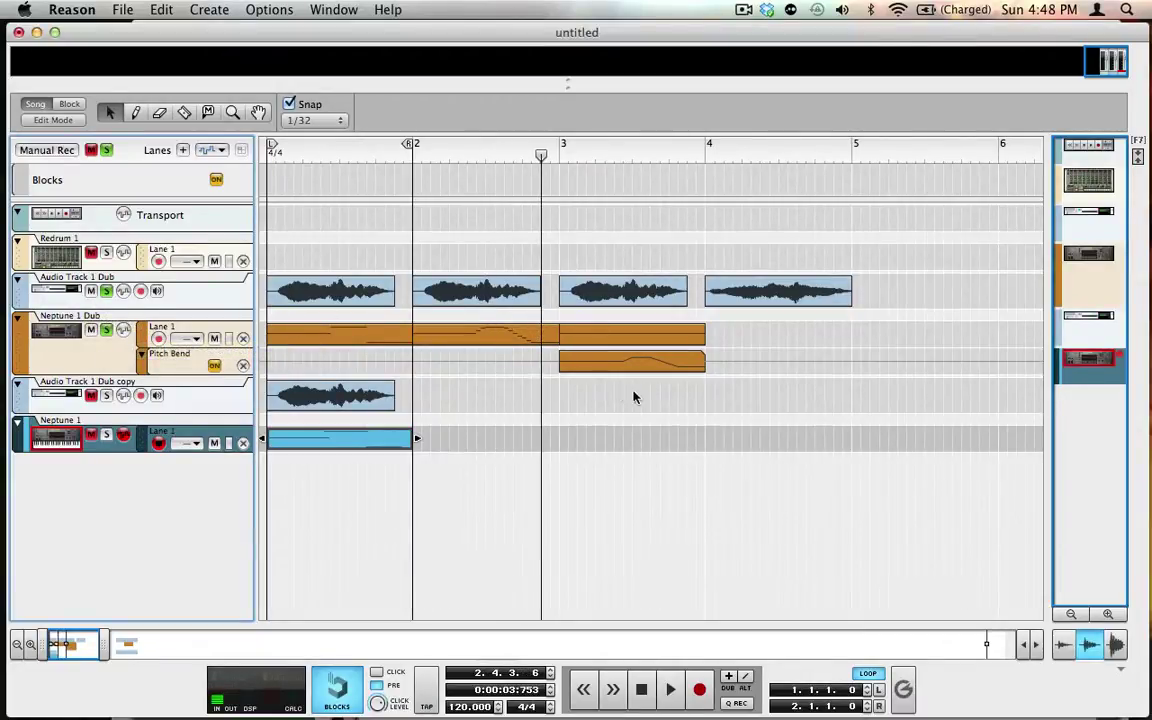
Play the third clip of Audio Track 1 Dub from bar 3, and return the playhead to bar 3.
left_click(561, 157)
key("space")
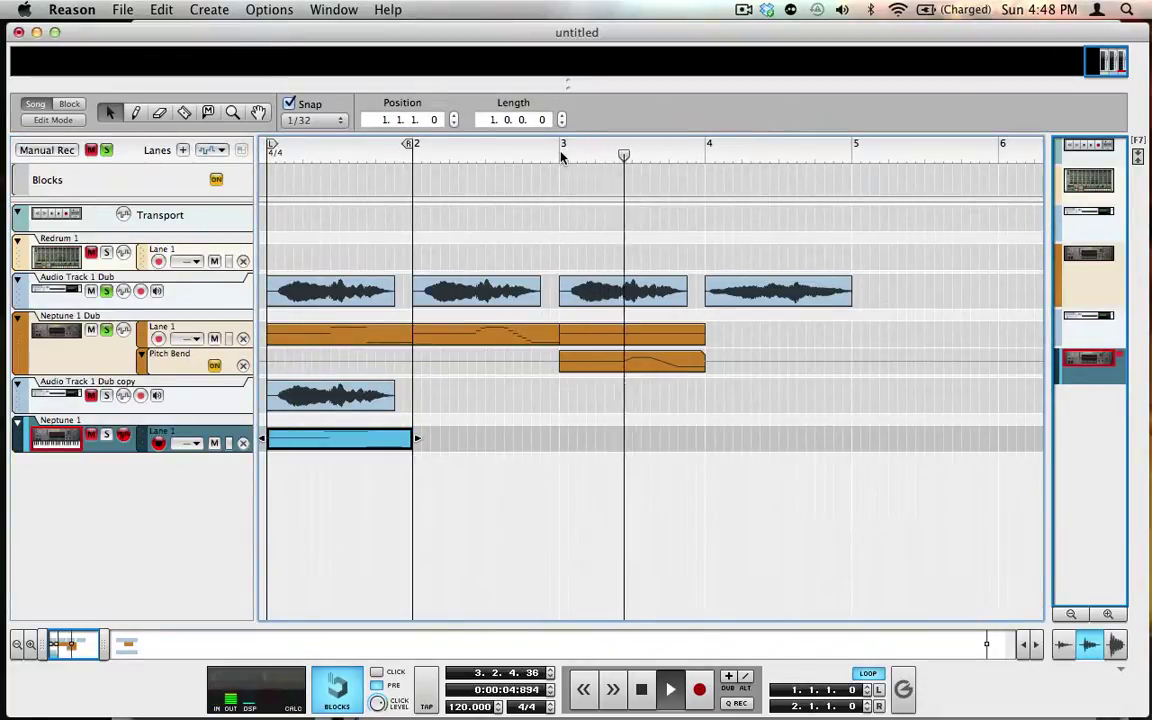
key("space")
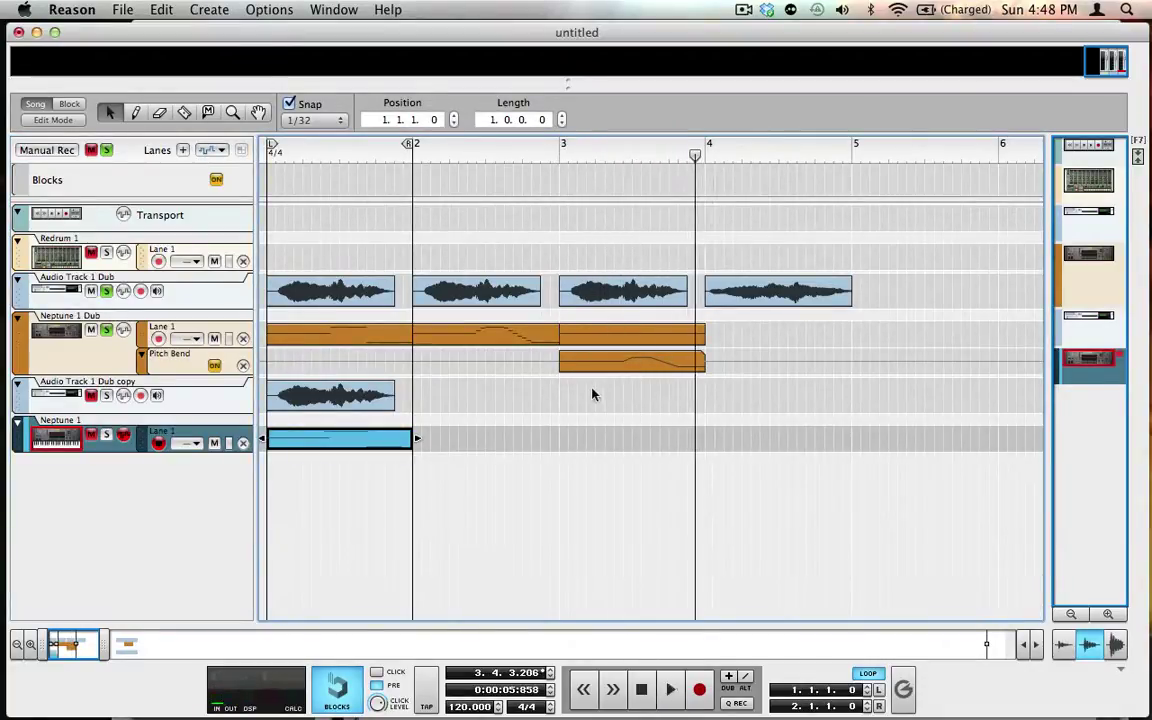
left_click(564, 157)
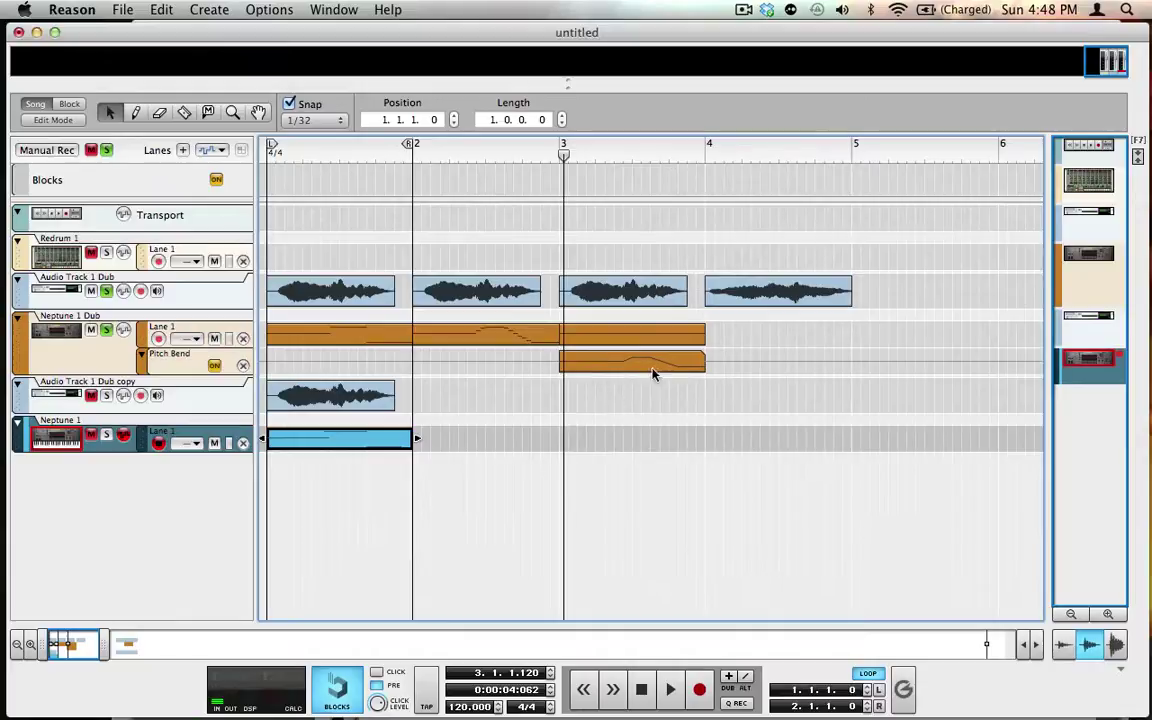
Solo Audio Track 1 Dub copy and Neptune 1 instead of the originals, and play the loop from the song start.
left_click(270, 150)
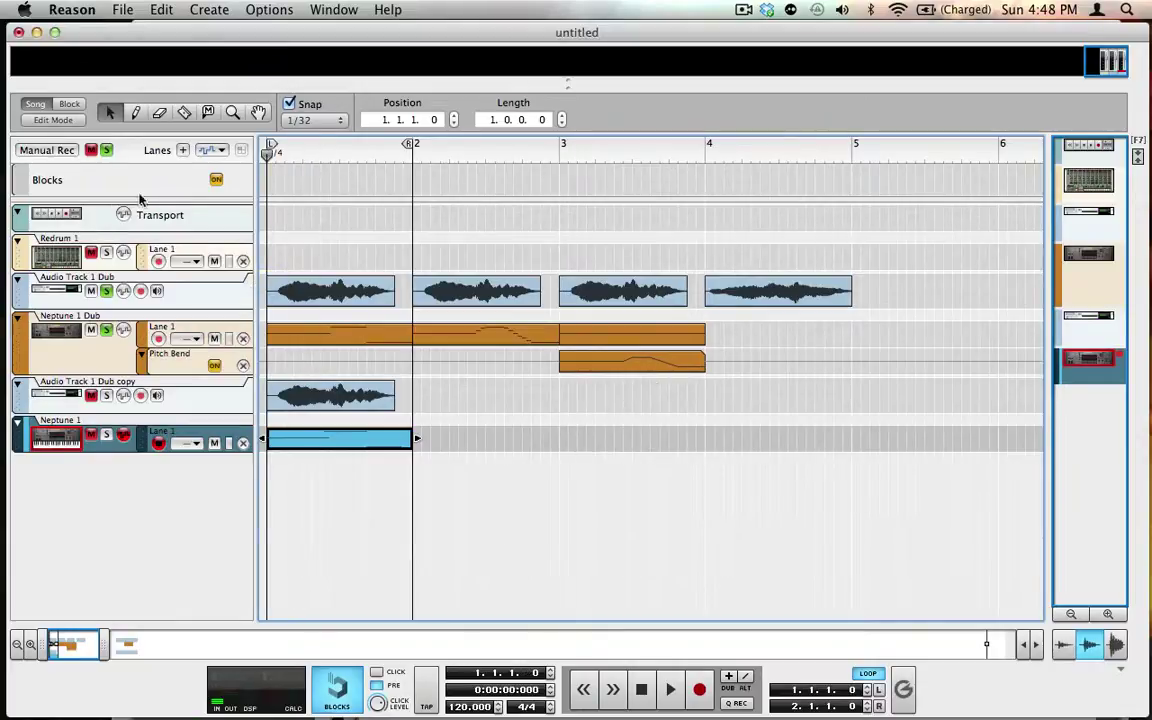
left_click(105, 432)
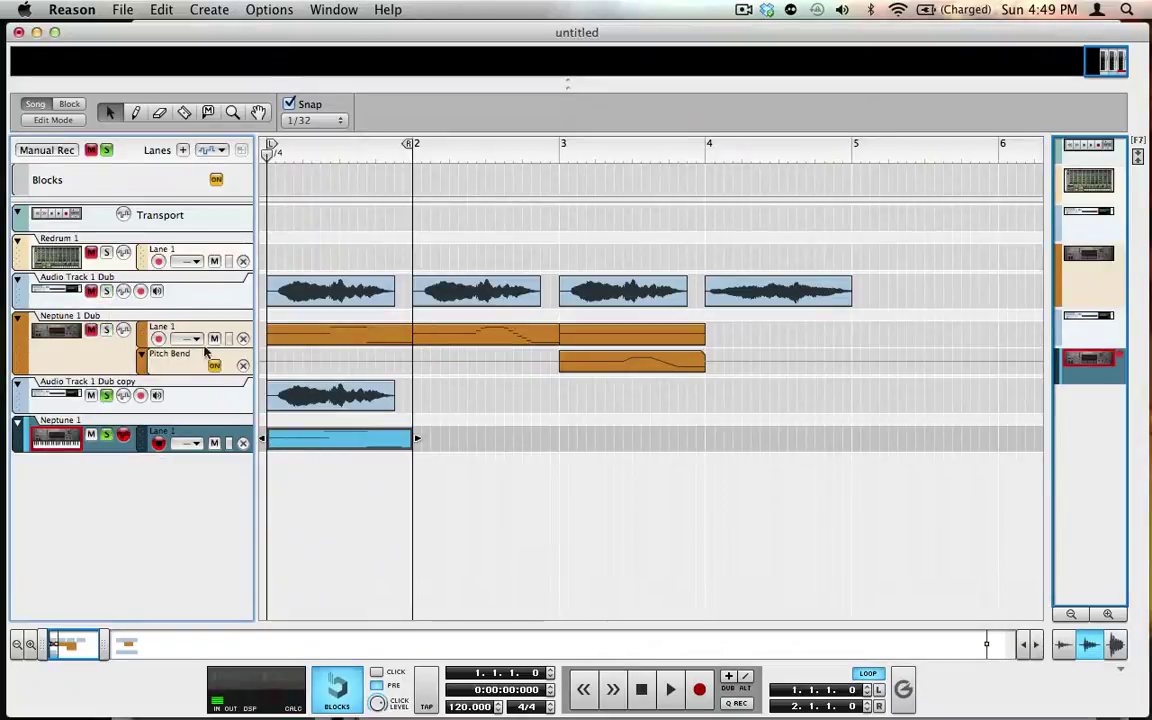
key("space")
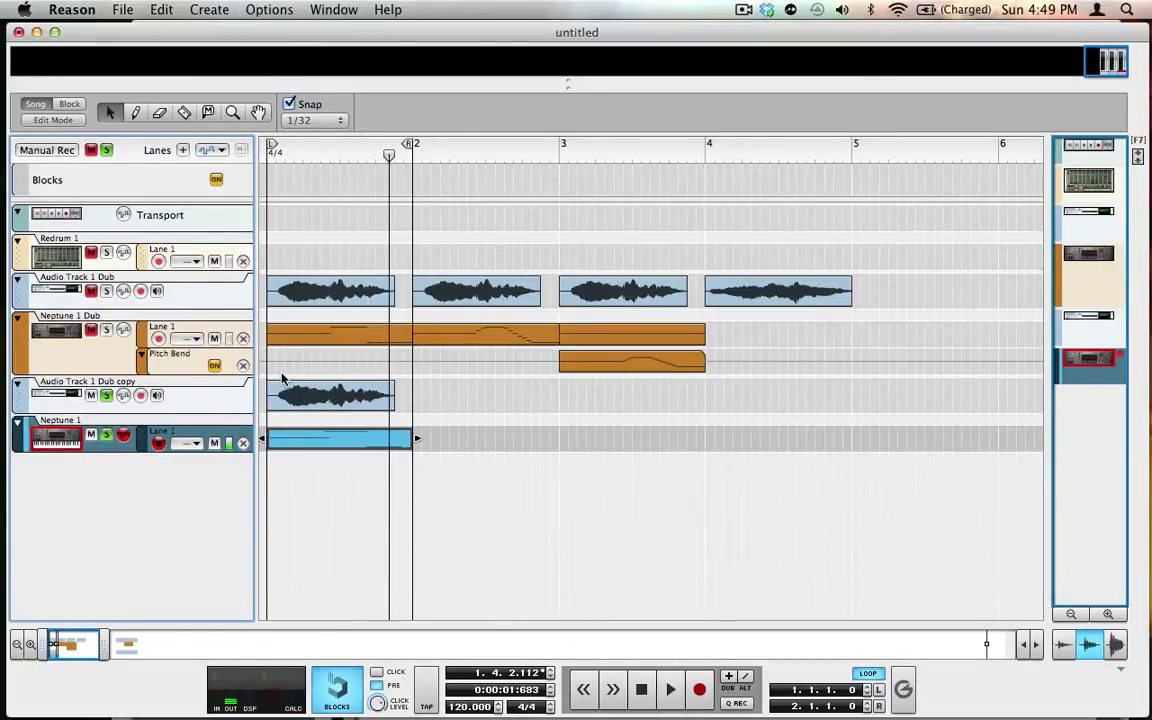
Compare the insert effects on Audio Track 1 Dub with those on its copy in the rack.
key("F6")
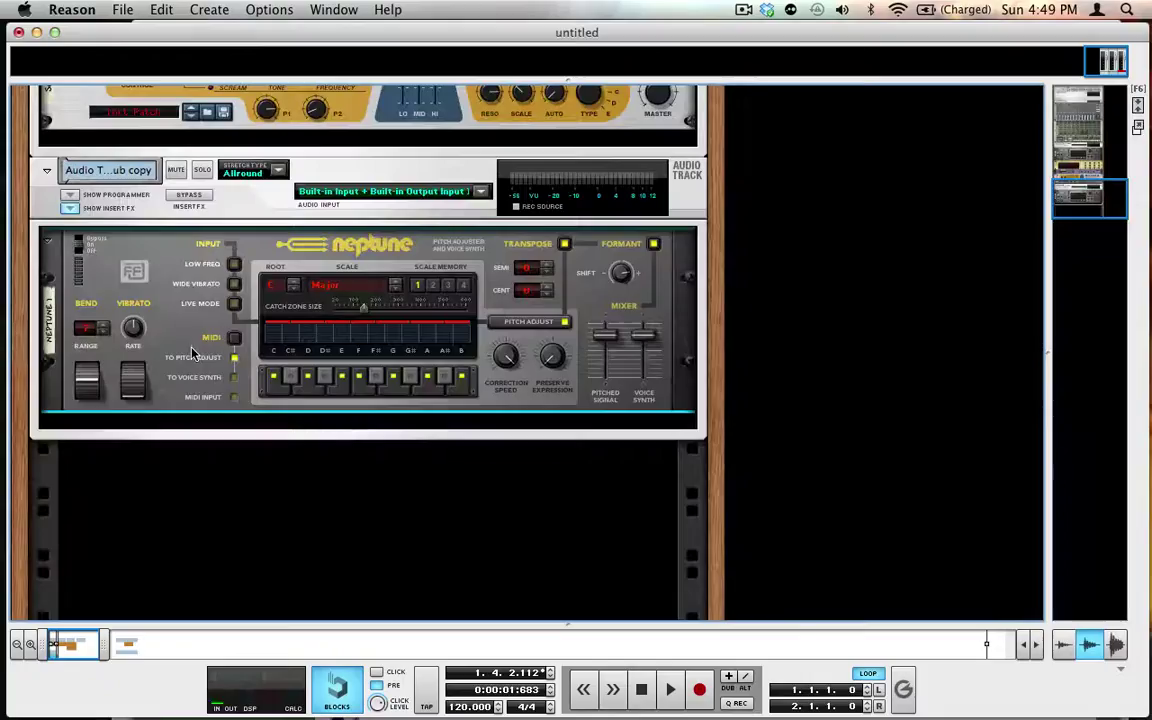
key("F7")
key("F6")
scroll(205, 258, "up", 5)
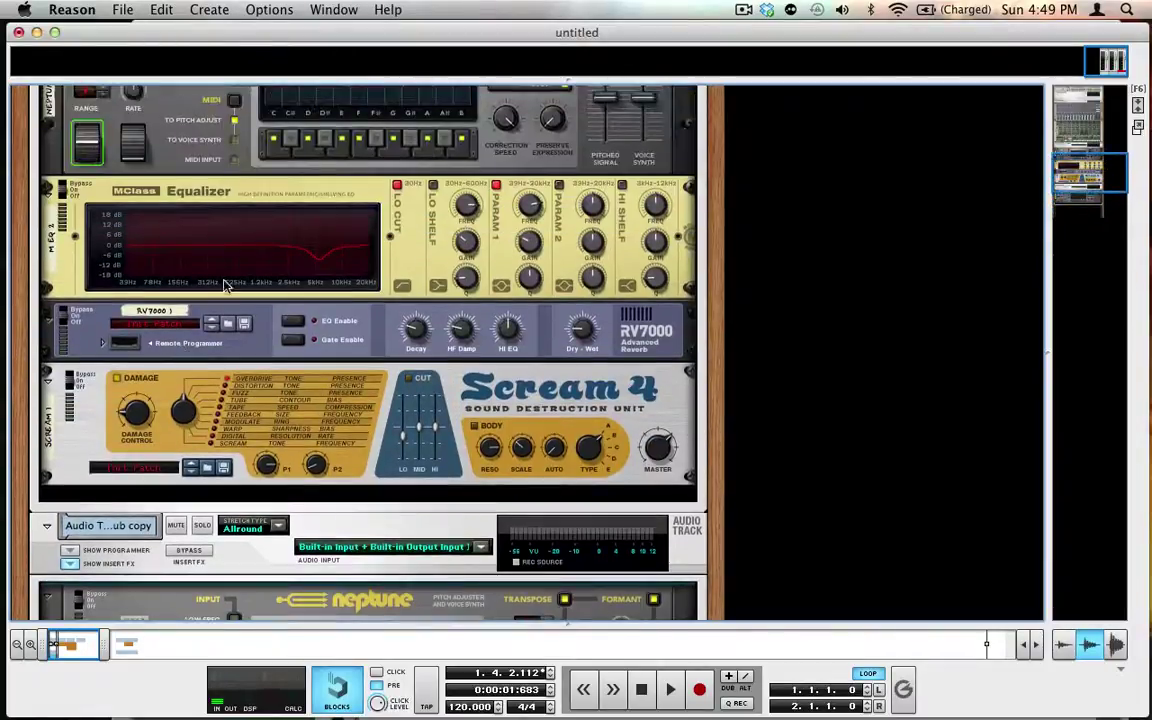
scroll(221, 340, "down", 1)
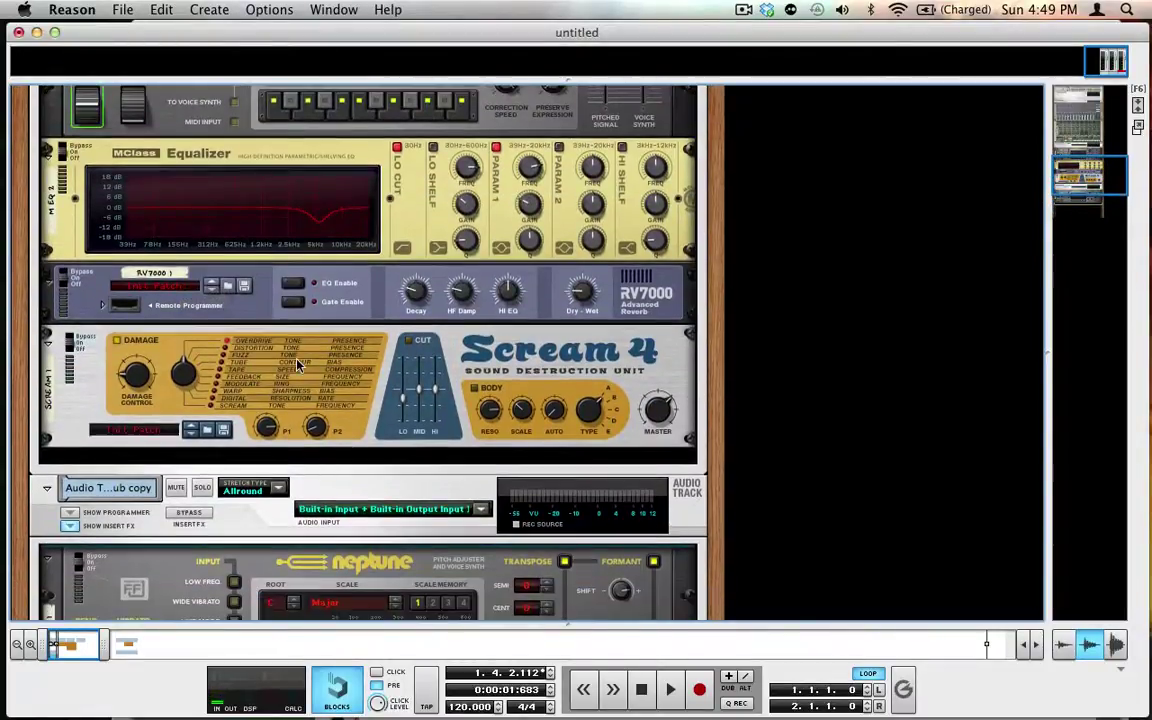
scroll(266, 322, "down", 2)
scroll(308, 258, "down", 2)
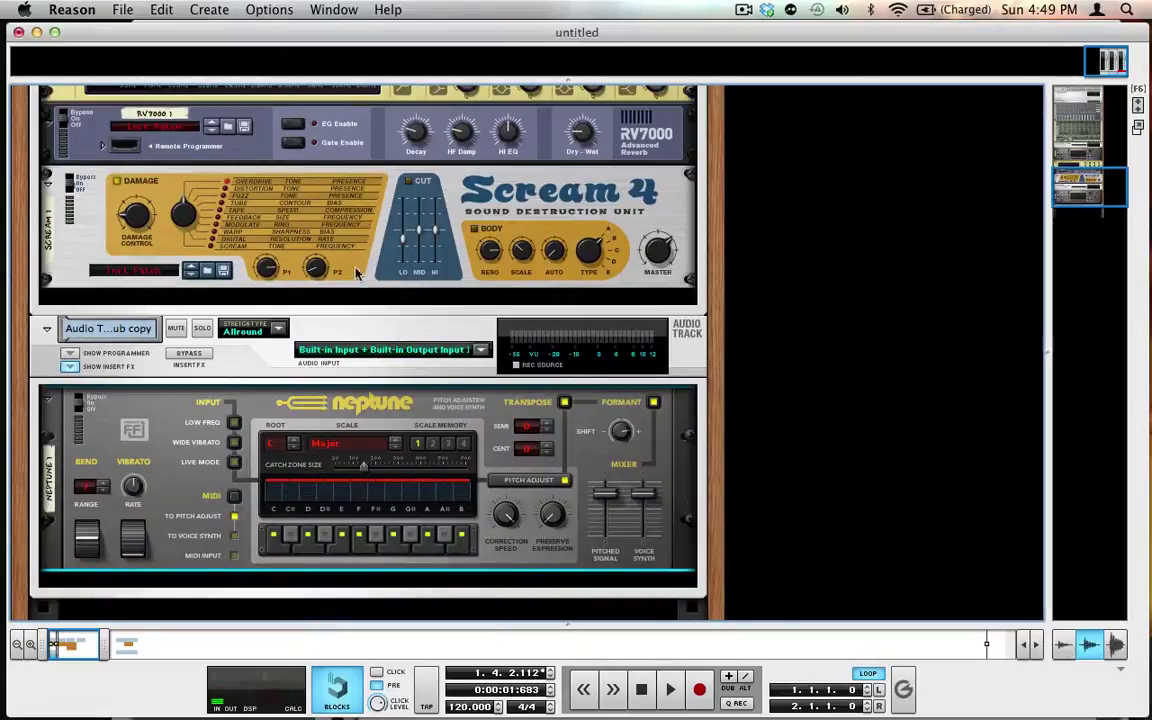
scroll(405, 237, "down", 2)
scroll(405, 240, "up", 3)
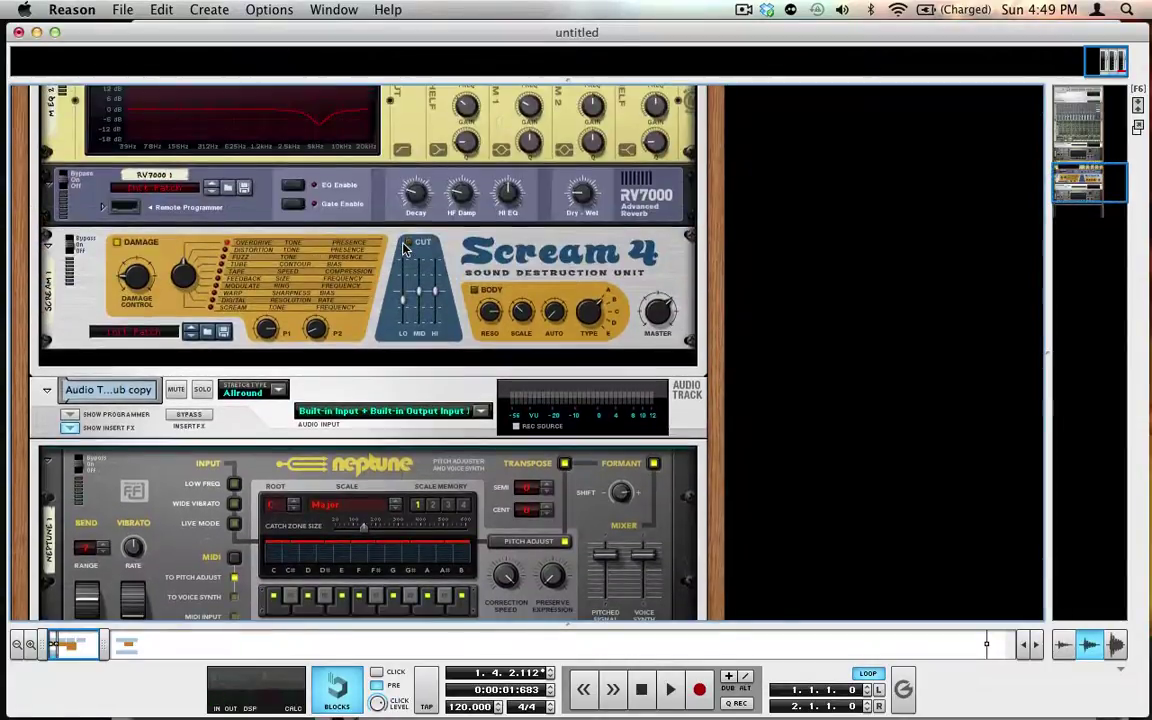
scroll(405, 245, "down", 3)
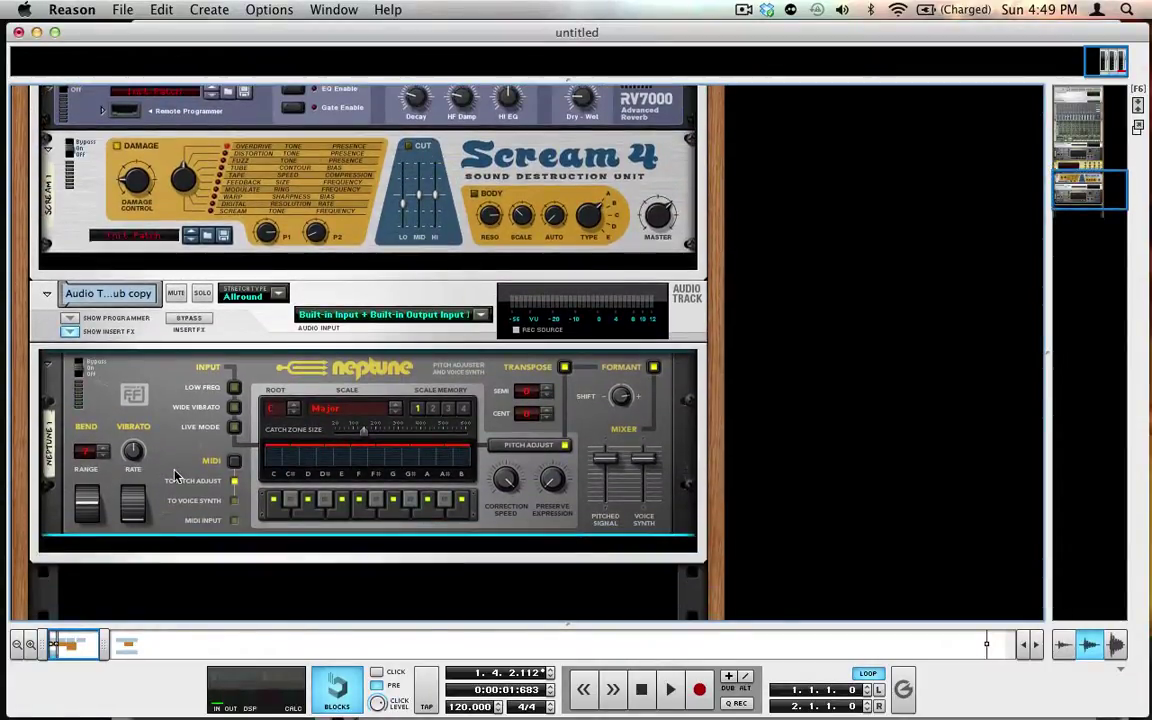
left_click(209, 9)
left_click(209, 9)
Solo Audio Track 1 Dub and Neptune 1 Dub instead of the copies during loop playback, and show their effects chain in the rack.
key("F7")
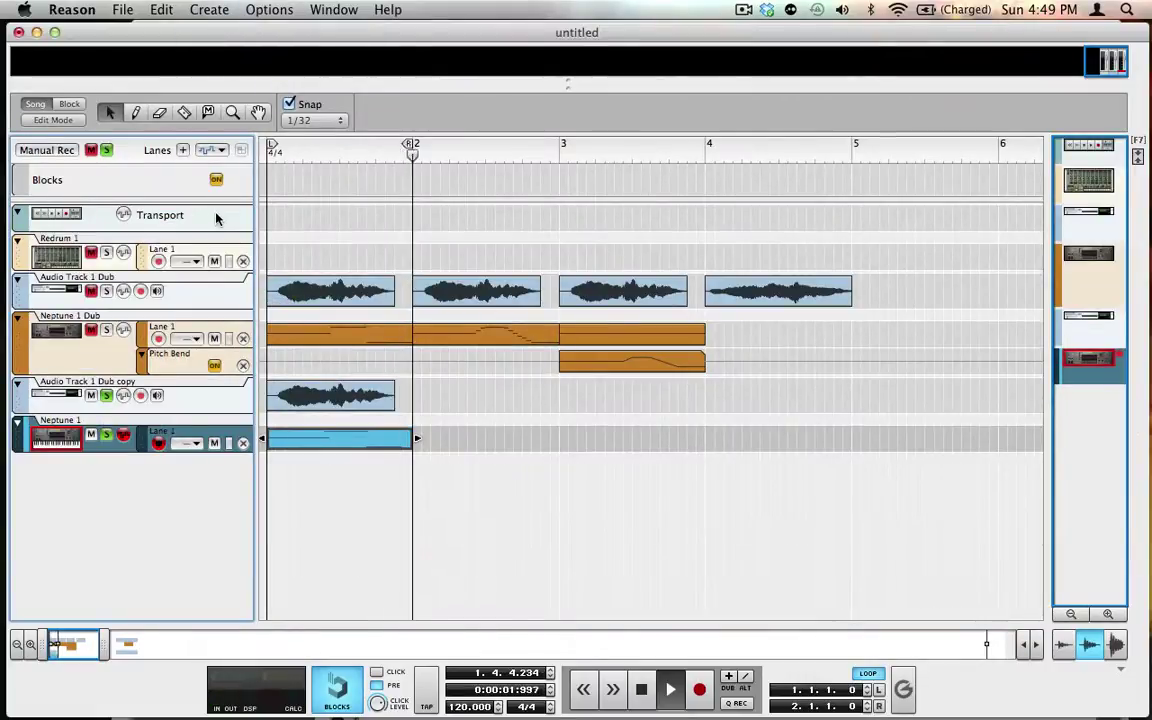
left_click(91, 290)
left_click(108, 399)
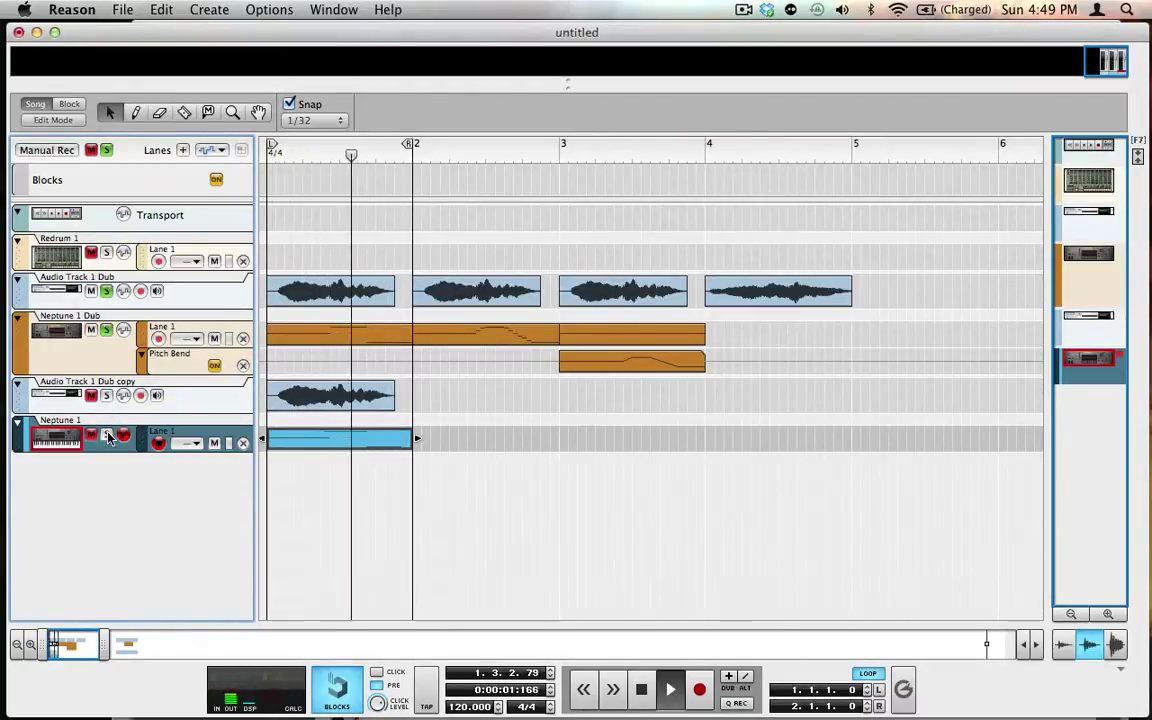
key("F6")
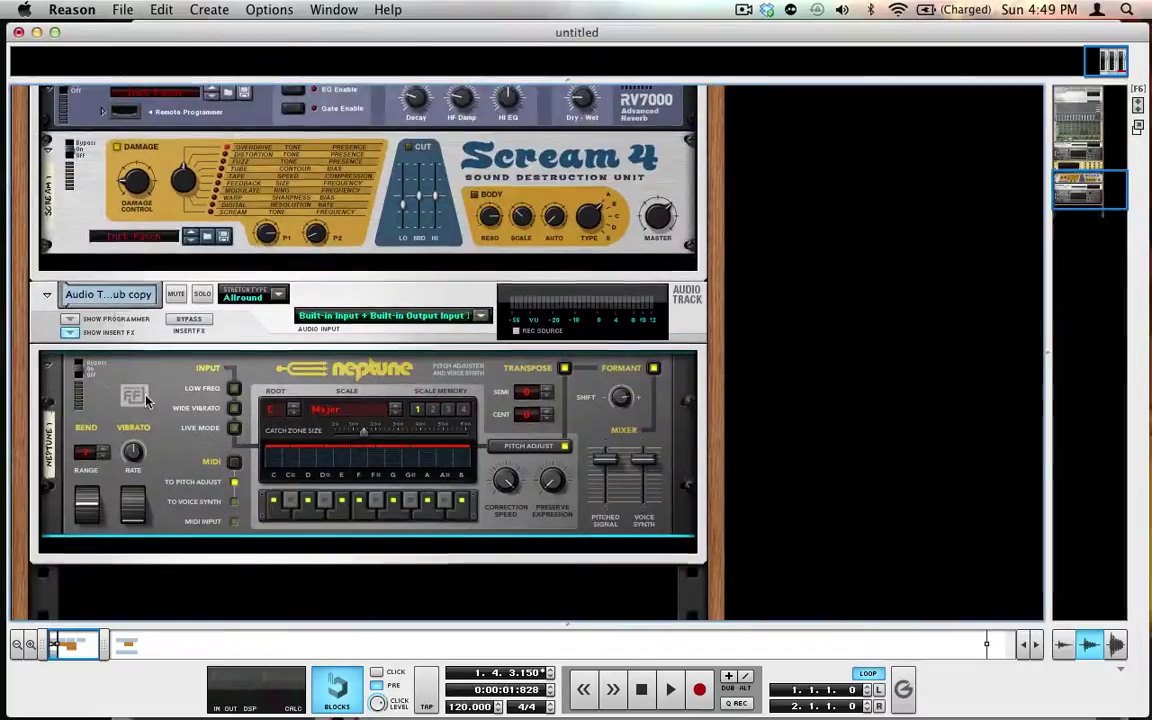
scroll(130, 350, "up", 10)
scroll(145, 400, "down", 10)
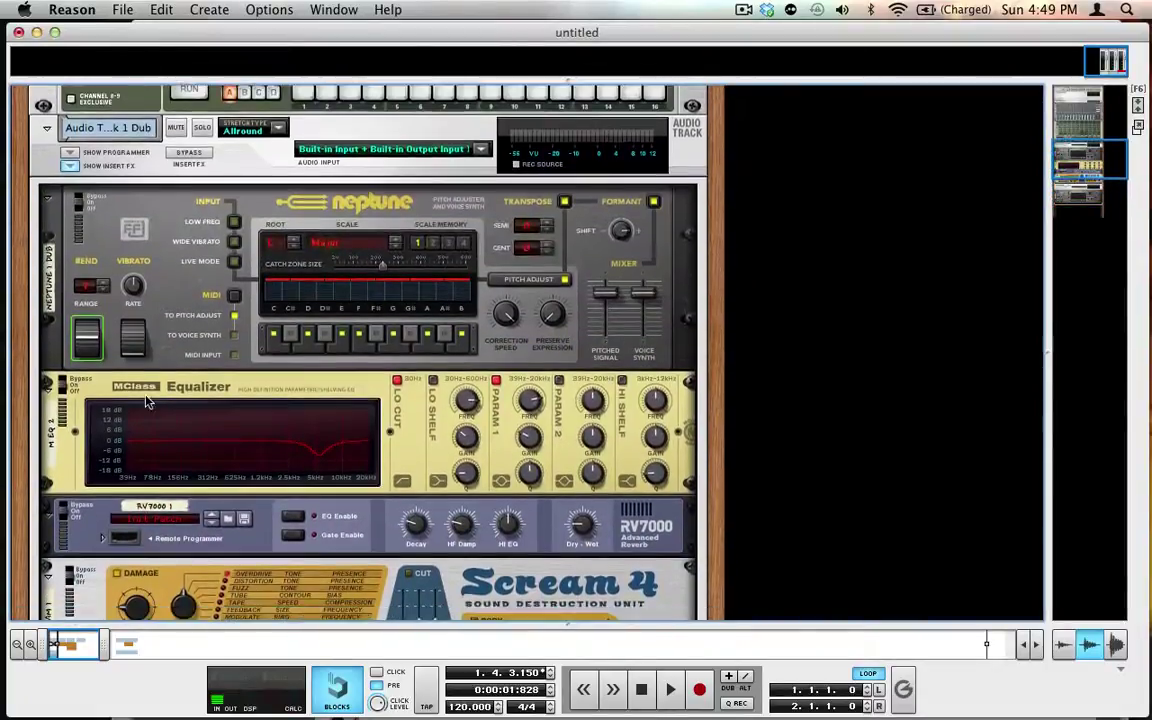